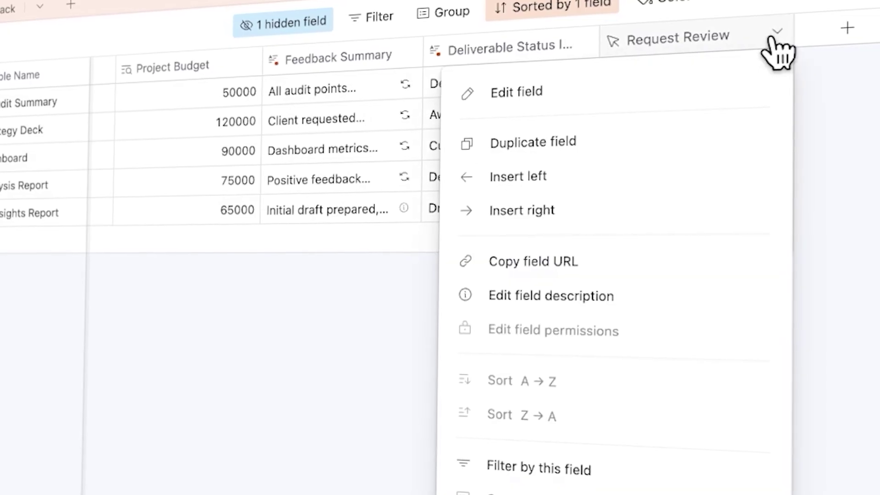
# Step: Review the Request Review field's button action options, leaving its script action unchanged
pyautogui.click(599, 89)
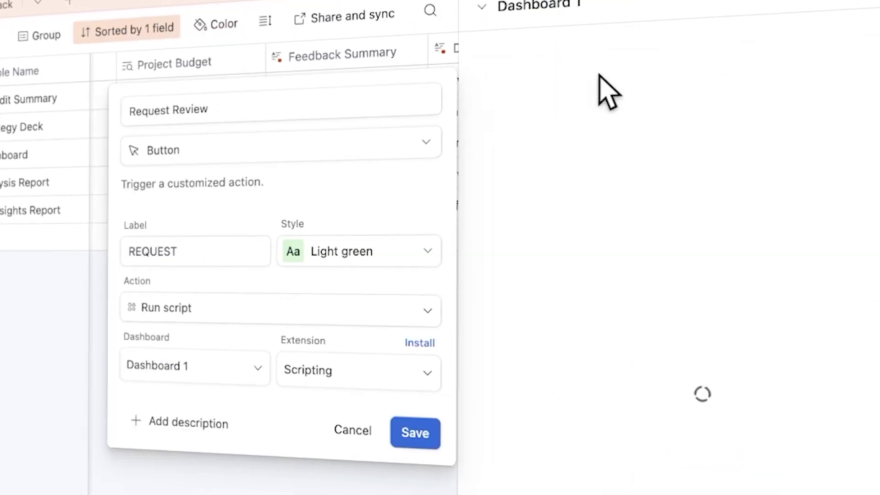
pyautogui.click(330, 309)
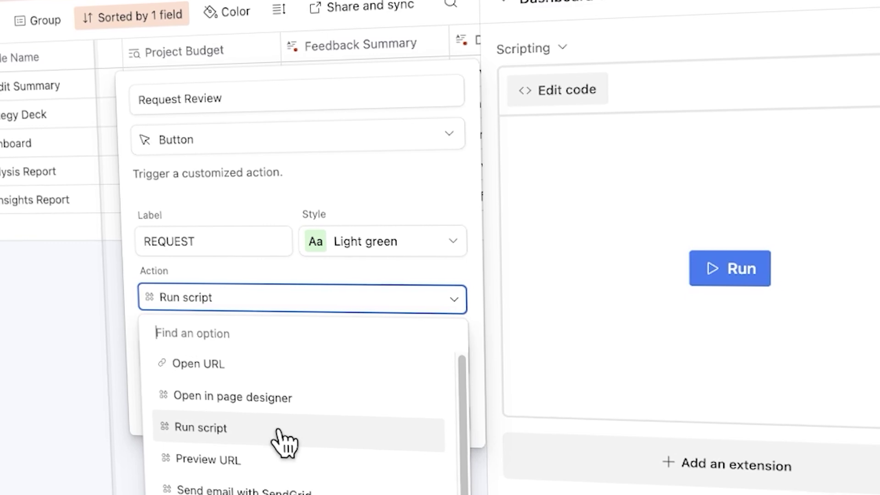
pyautogui.scroll(-3, 289, 438)
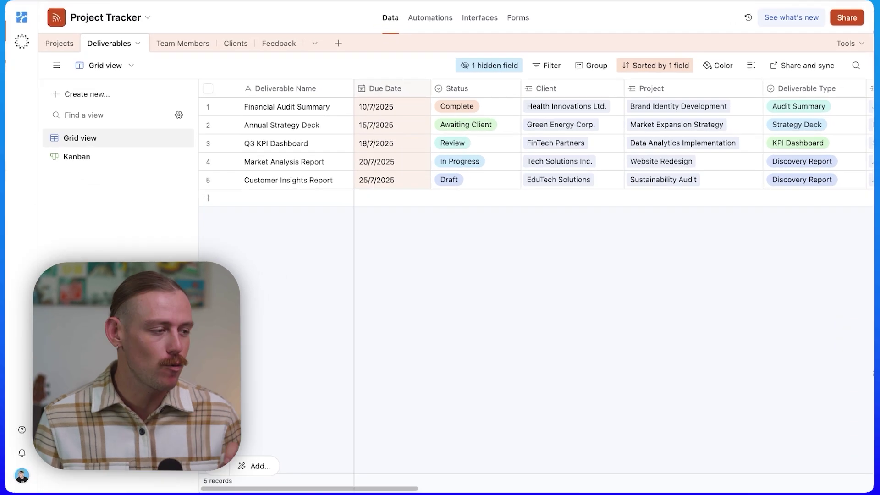
# Step: Browse Request Review's Action choices and dismiss its settings, keeping the Run script action
pyautogui.hscroll(15, 614, 137)
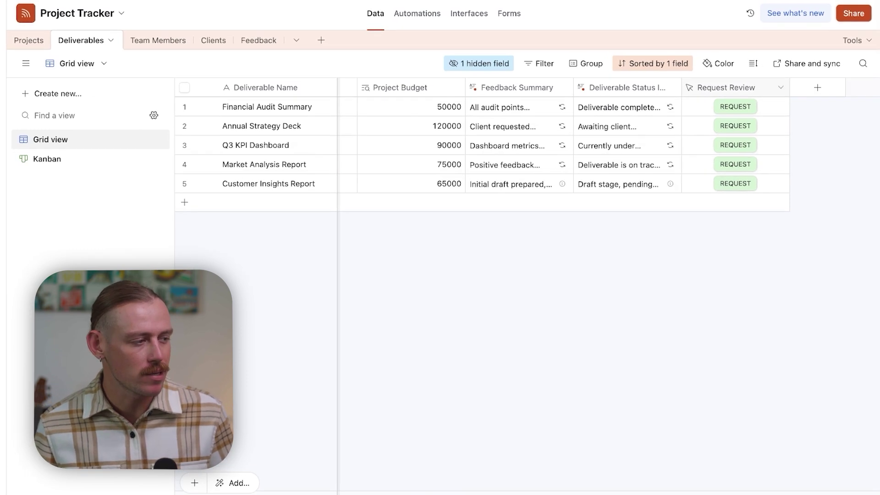
pyautogui.click(768, 100)
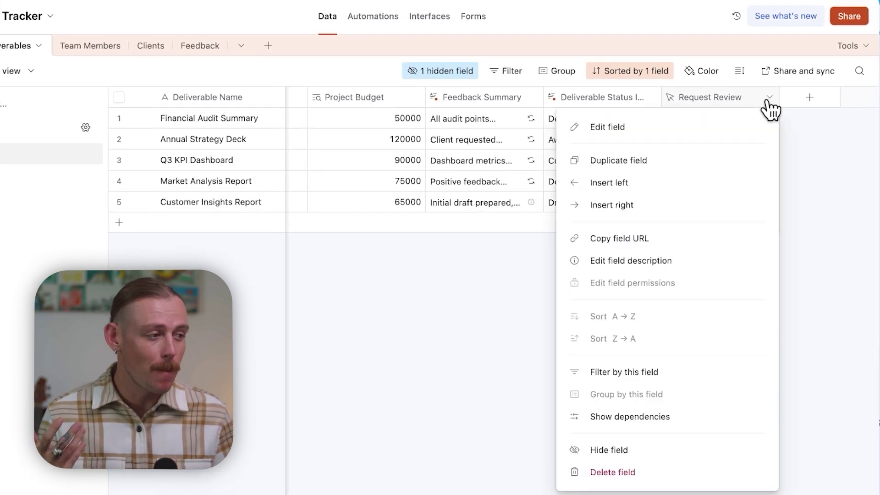
pyautogui.click(658, 122)
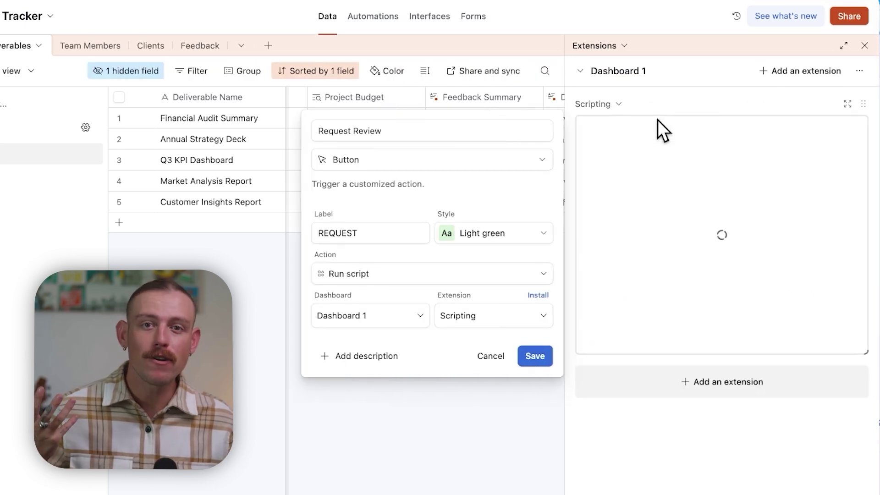
pyautogui.click(454, 278)
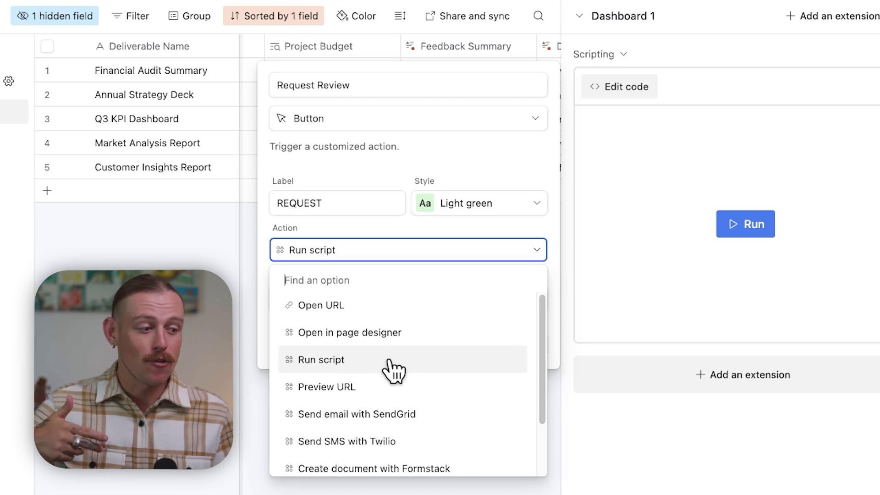
pyautogui.scroll(-3, 394, 370)
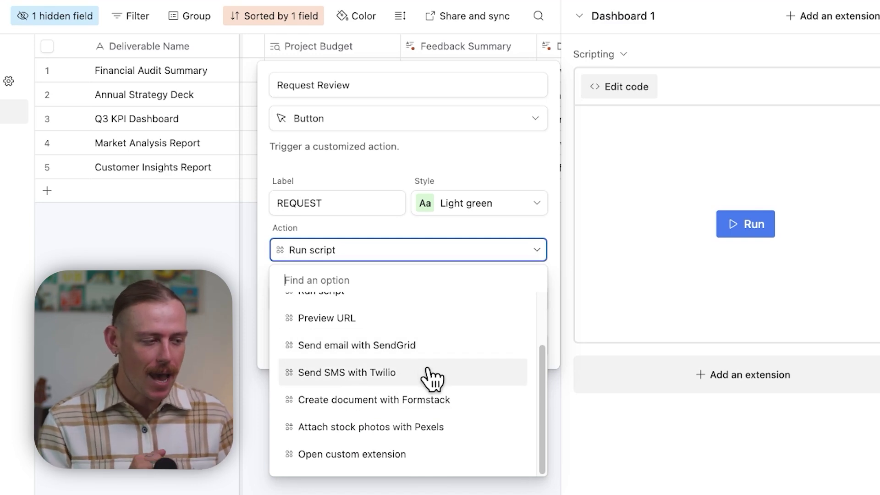
pyautogui.scroll(1, 433, 387)
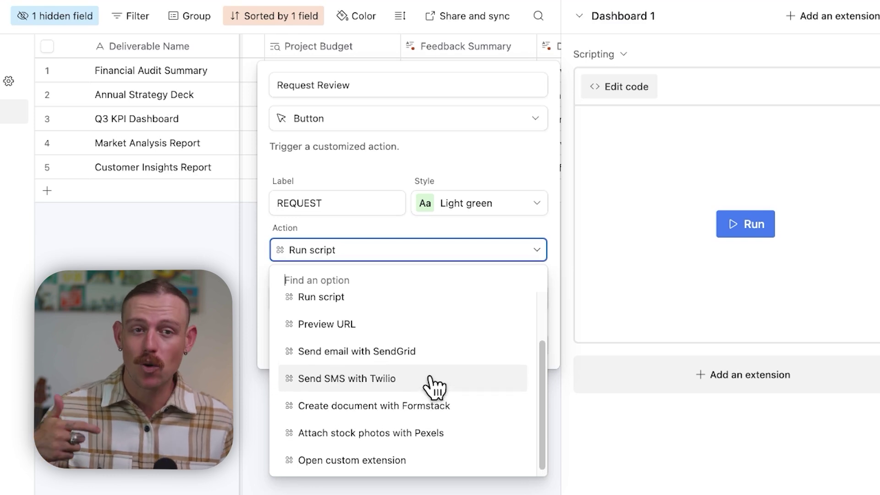
pyautogui.scroll(3, 431, 407)
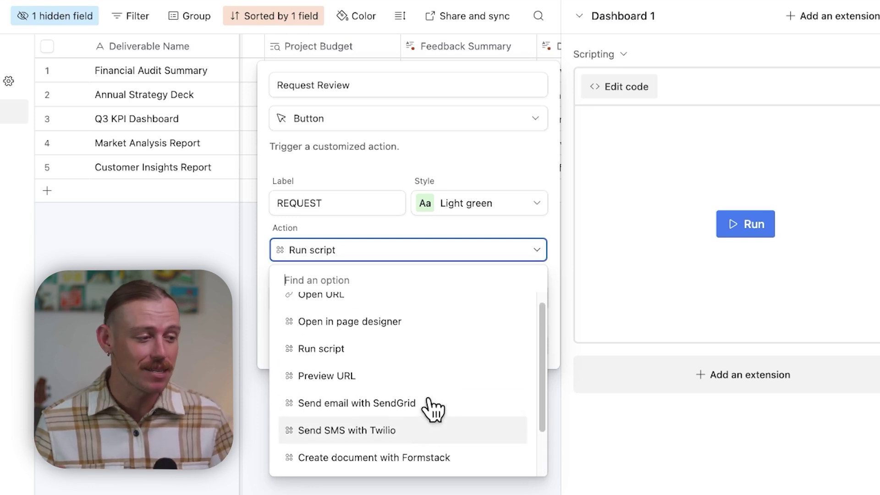
pyautogui.scroll(1, 430, 332)
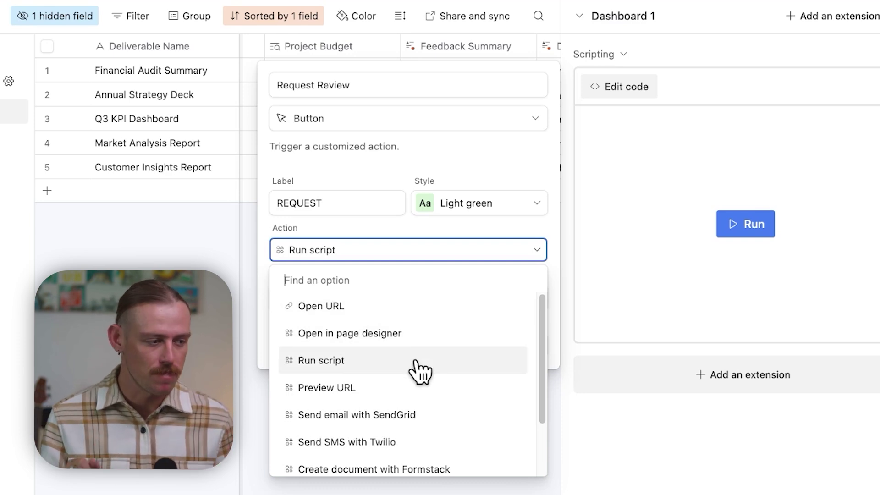
pyautogui.press('Escape')
pyautogui.press('Escape')
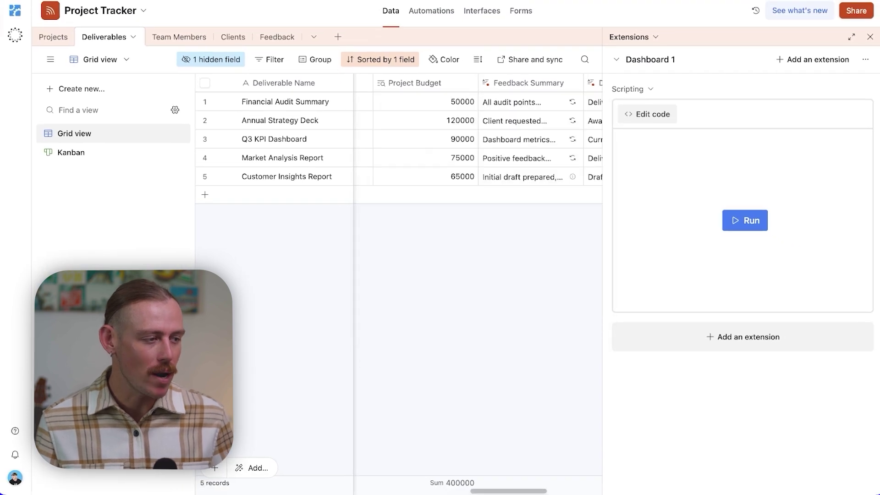
# Step: Close the Extensions panel and scroll across the Deliverables columns to the Project Budget total
pyautogui.hscroll(5, 458, 119)
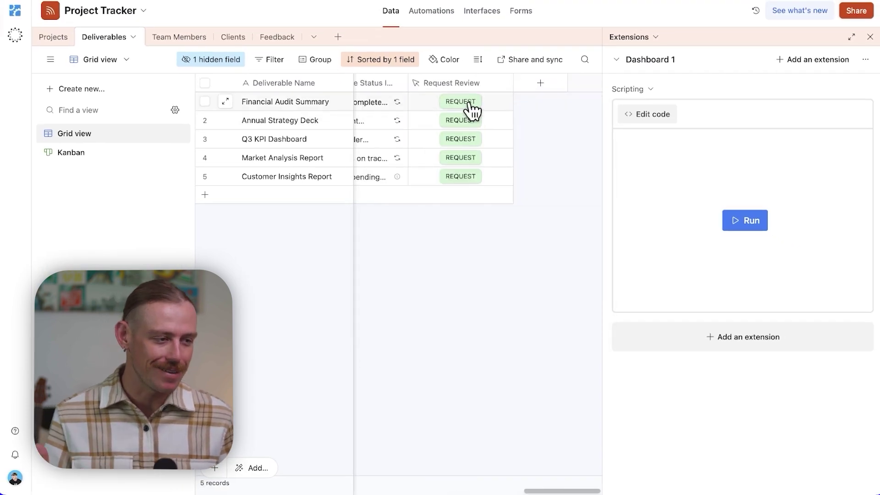
pyautogui.click(869, 37)
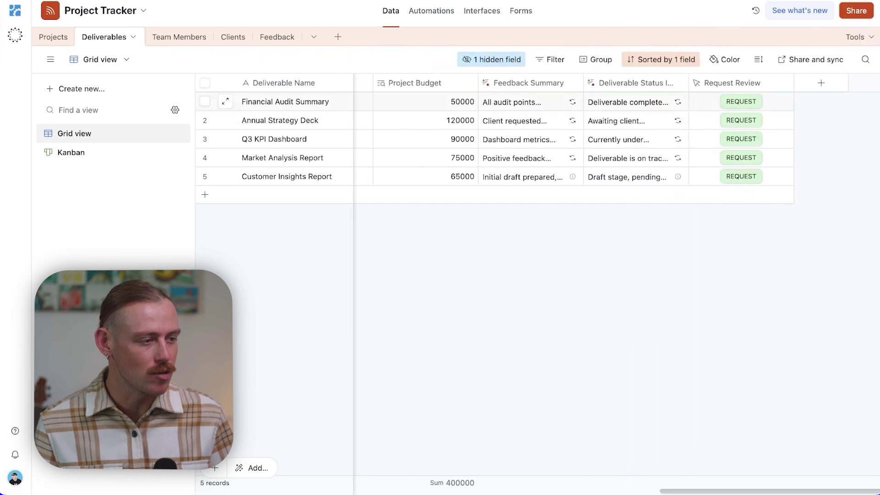
pyautogui.hscroll(-10, 757, 135)
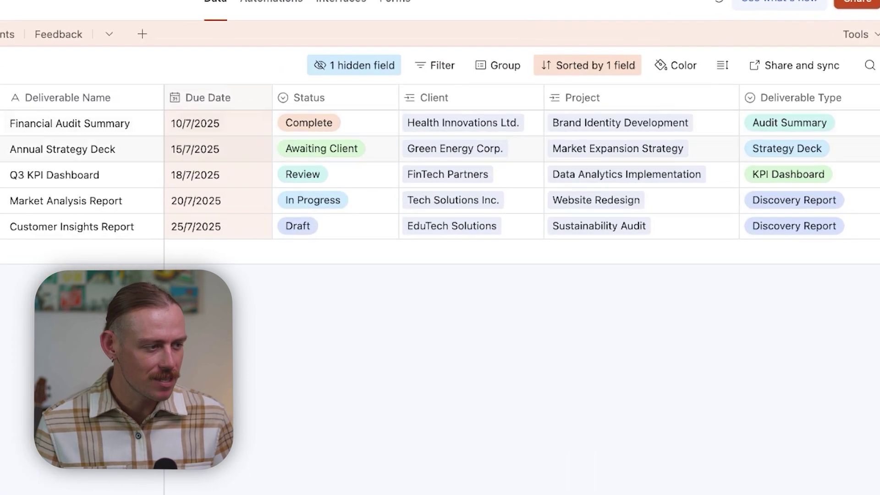
pyautogui.hscroll(10, 522, 174)
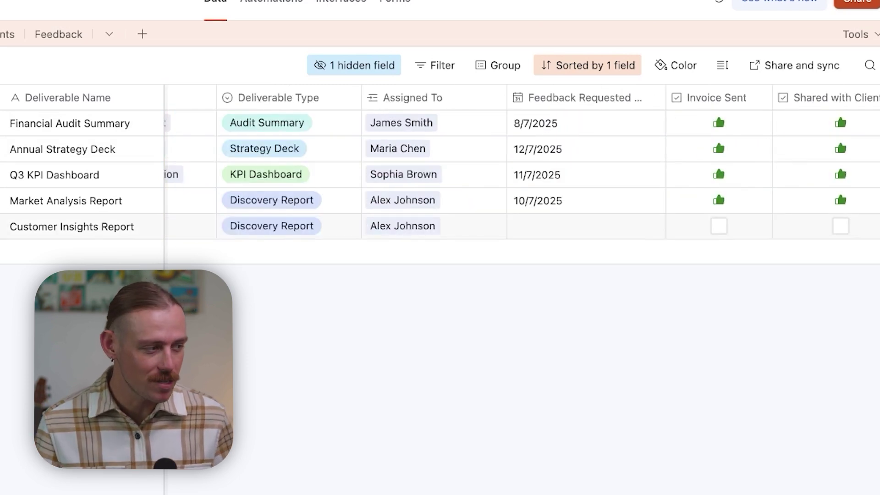
pyautogui.hscroll(3, 522, 162)
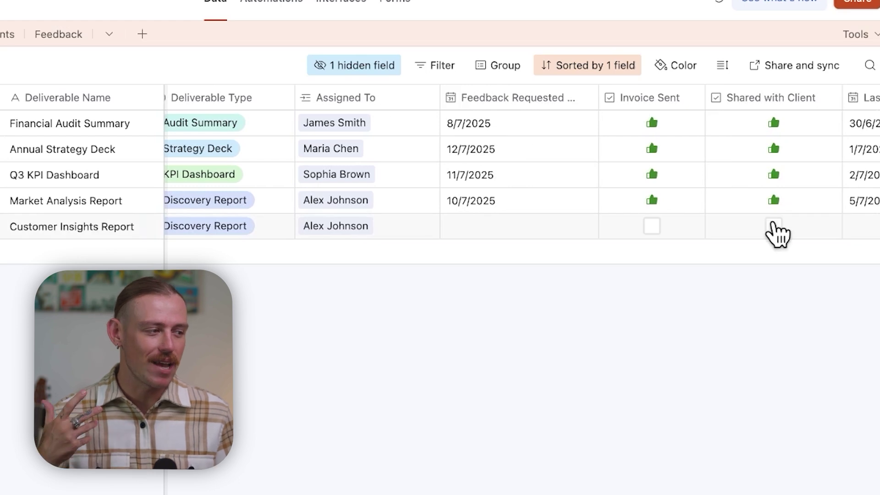
pyautogui.hscroll(10, 777, 235)
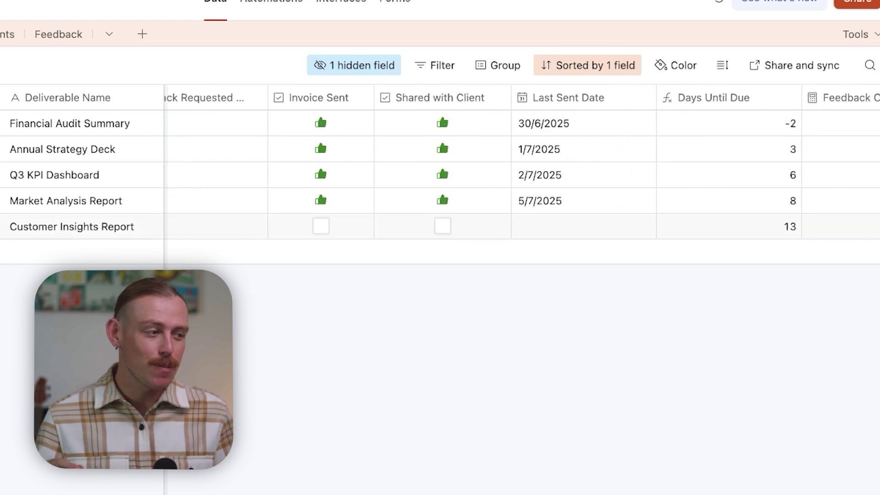
pyautogui.hscroll(10, 521, 161)
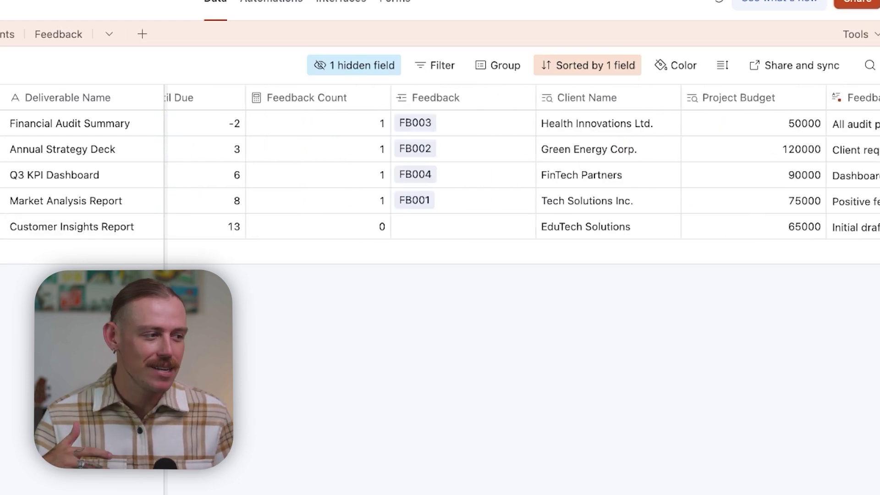
pyautogui.hscroll(10, 522, 161)
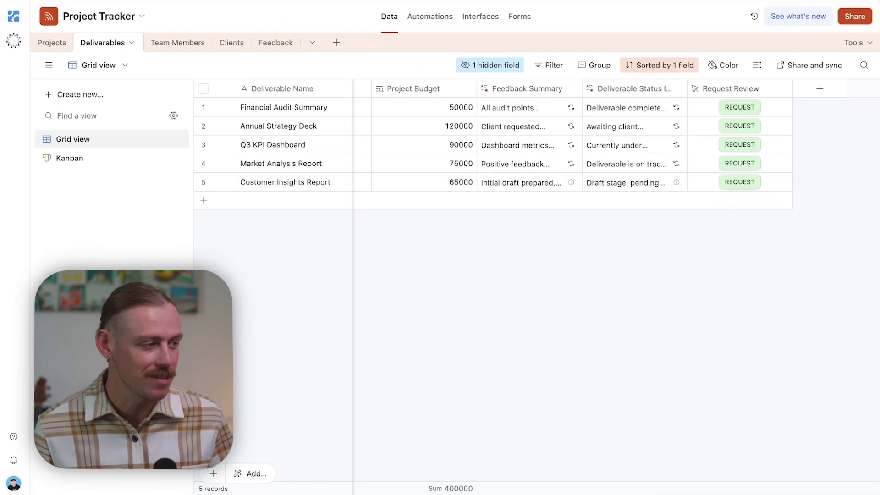
# Step: Add button field 'Approval Request' labelled MANAGER REQUEST, Light green, with an Open URL action
pyautogui.click(819, 90)
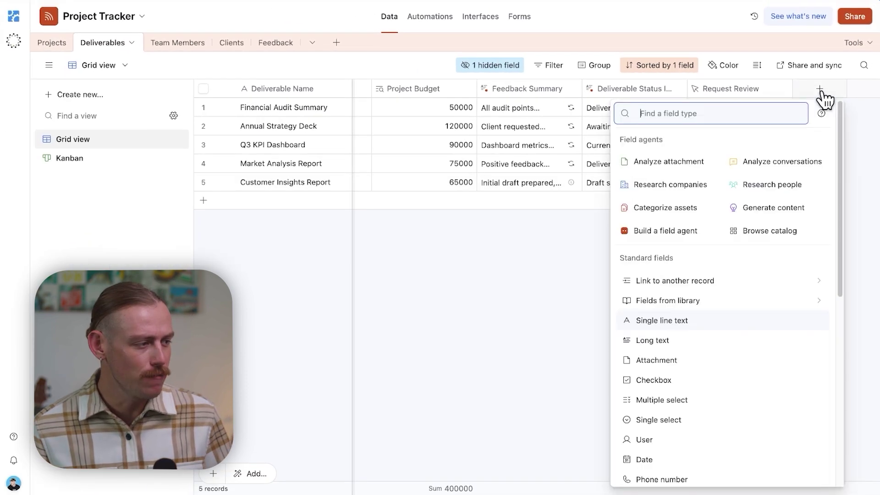
pyautogui.write('button')
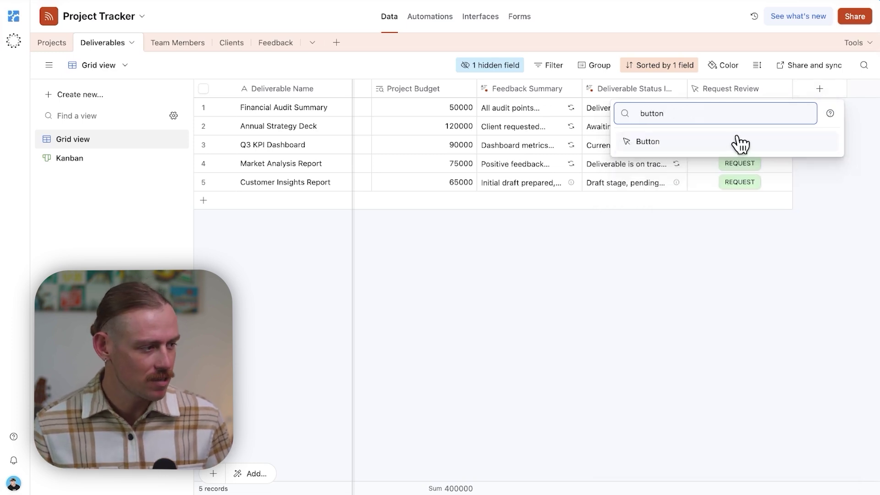
pyautogui.click(737, 143)
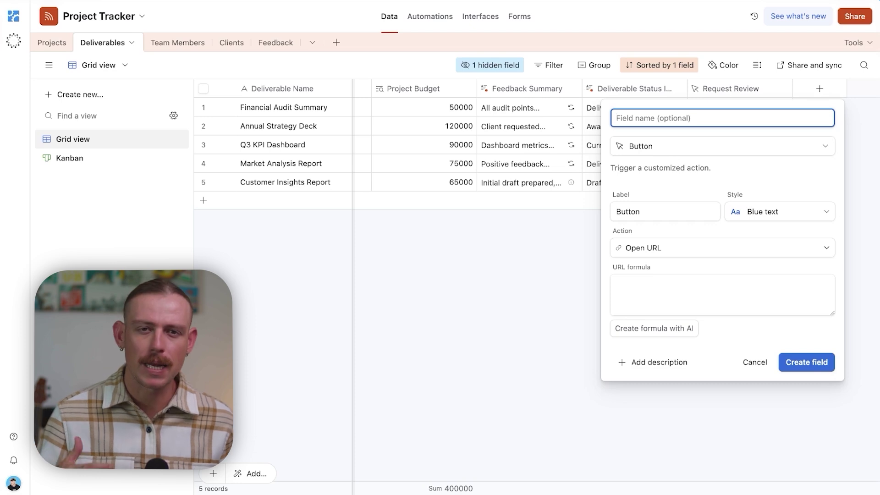
pyautogui.write('Approval Request')
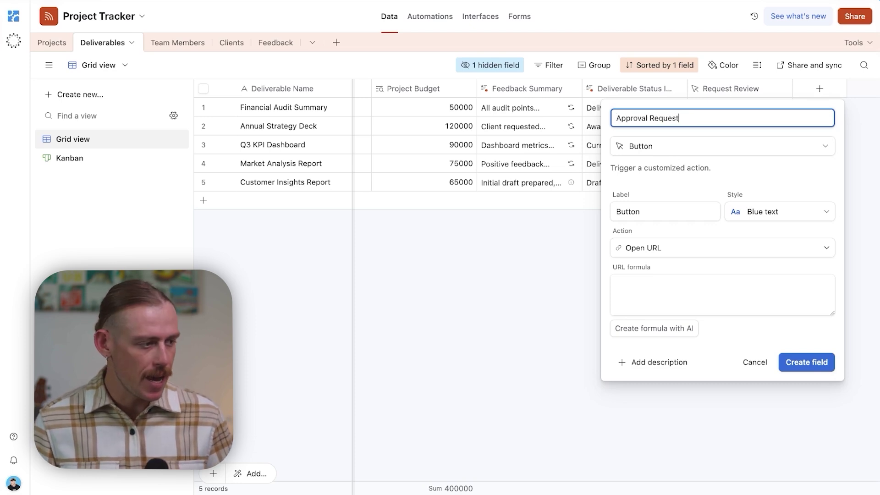
pyautogui.click(664, 211)
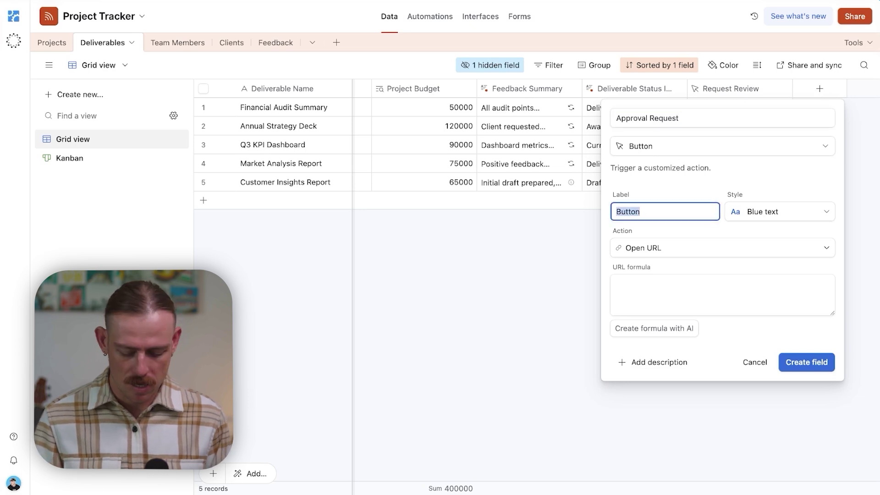
pyautogui.write('MANAGER REQUEST')
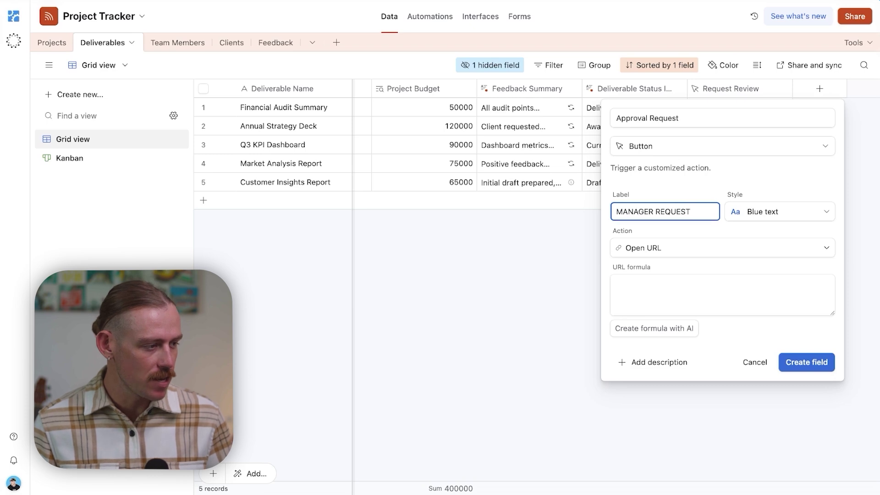
pyautogui.click(740, 213)
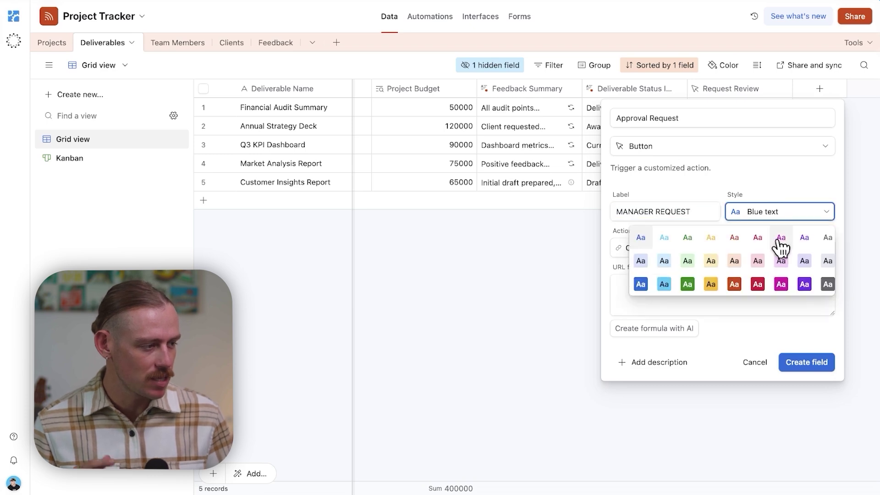
pyautogui.click(687, 261)
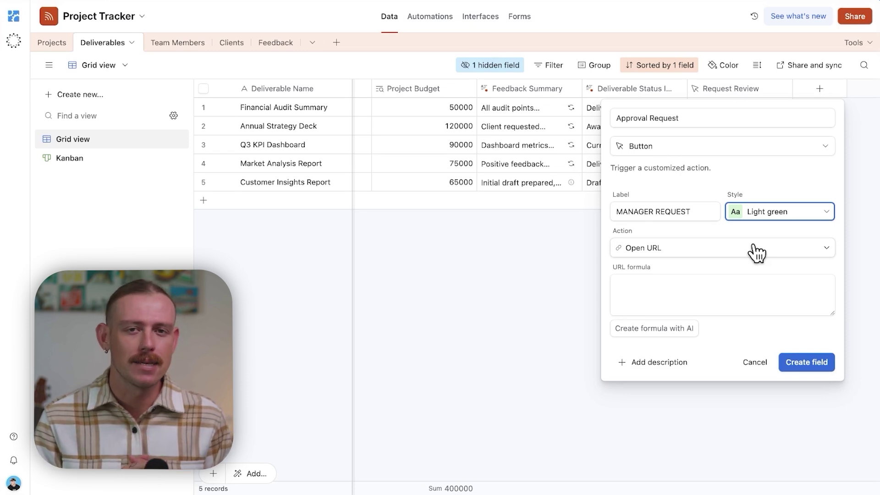
pyautogui.click(733, 291)
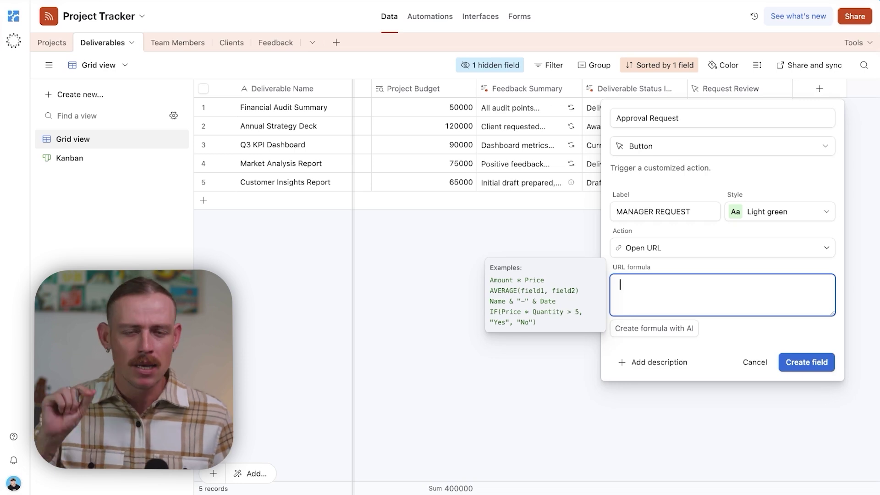
# Step: Switch the button action to Run script, hosted by a Scripting extension on Dashboard 1
pyautogui.click(733, 253)
pyautogui.click(671, 333)
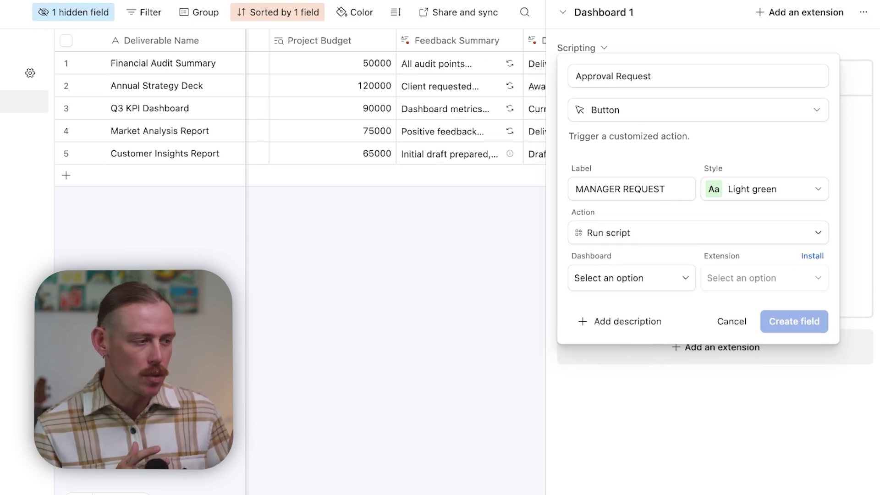
pyautogui.click(667, 286)
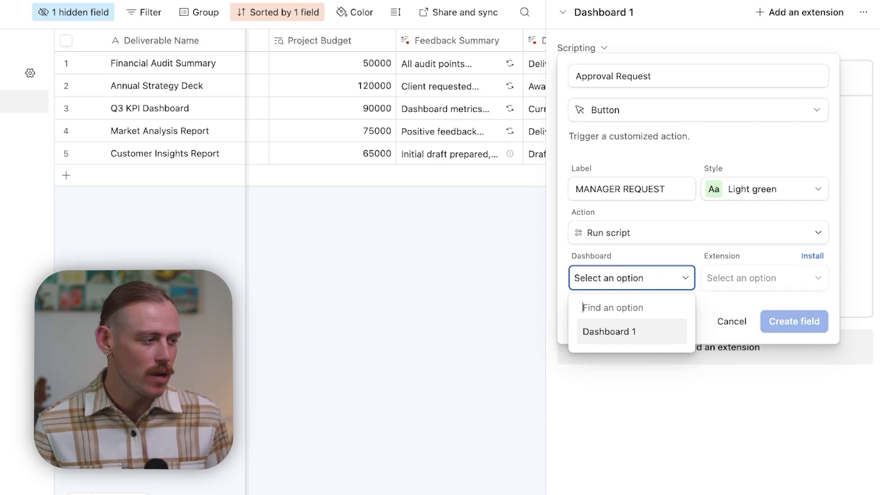
pyautogui.click(811, 256)
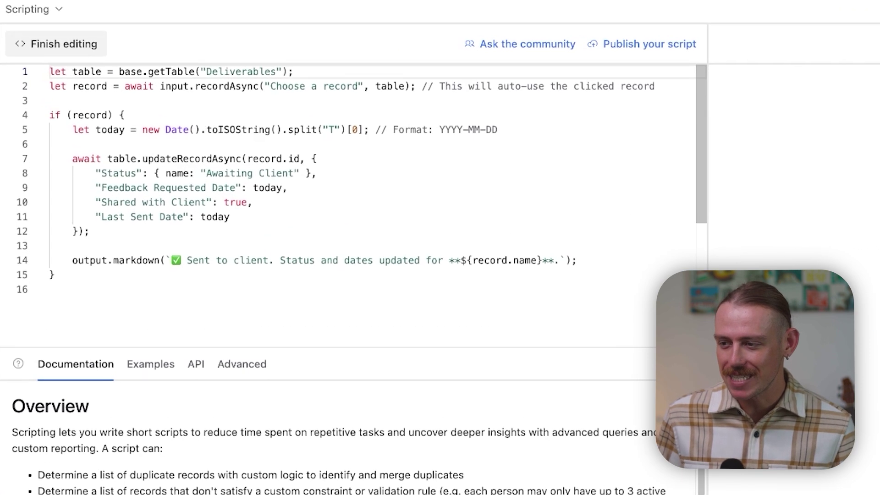
# Step: Review the script's Awaiting Client status line, then leave the full-screen script editor
pyautogui.moveTo(206, 173); pyautogui.dragTo(287, 173)
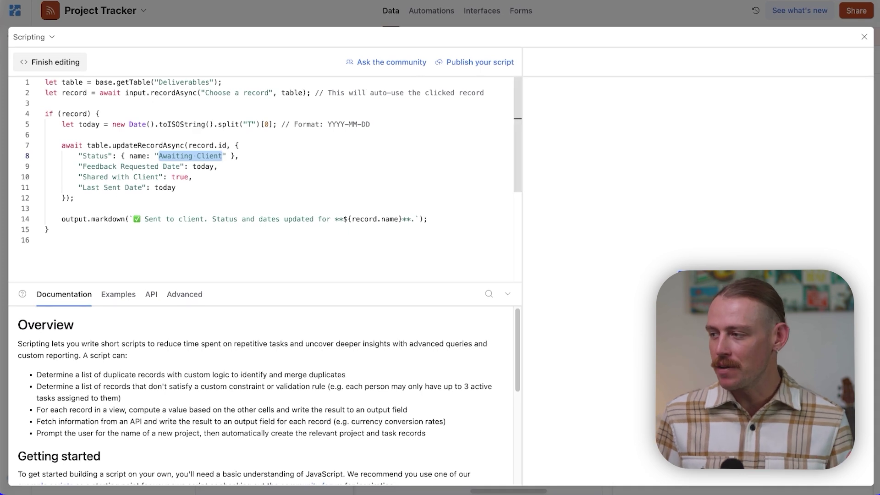
pyautogui.click(863, 37)
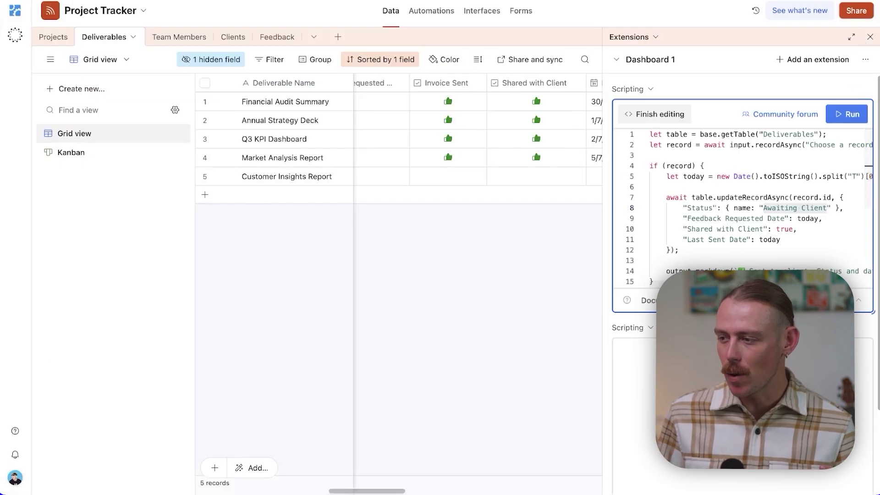
# Step: Close the Extensions panel and scroll the grid to the Invoice Sent and Shared with Client columns
pyautogui.click(870, 36)
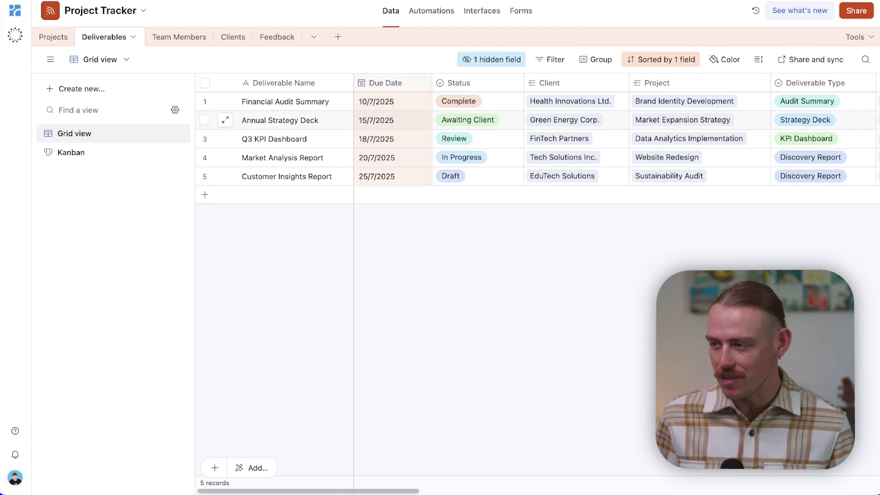
pyautogui.hscroll(5, 596, 138)
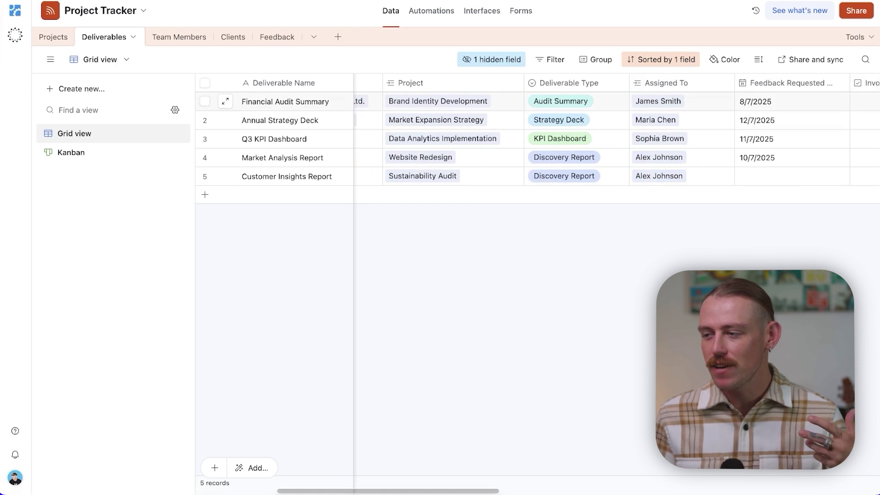
pyautogui.hscroll(4, 596, 138)
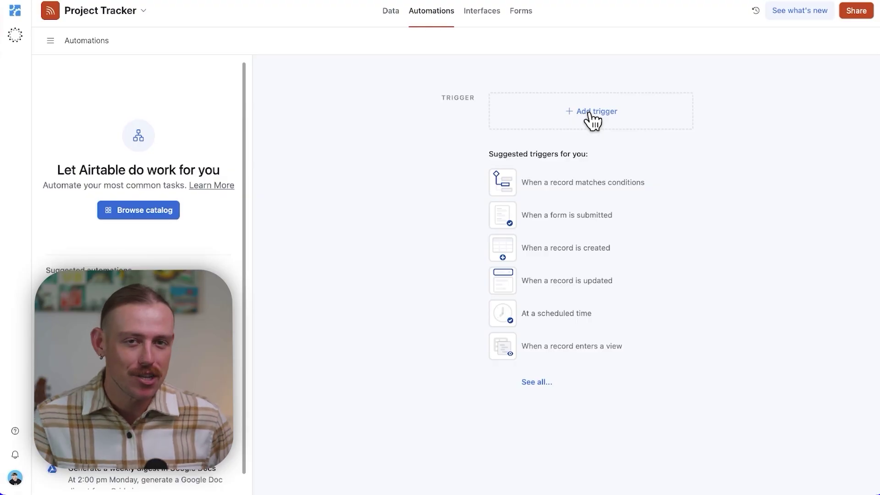
# Step: Give Automation 1 the 'When a button is clicked' trigger and view its available actions
pyautogui.click(592, 115)
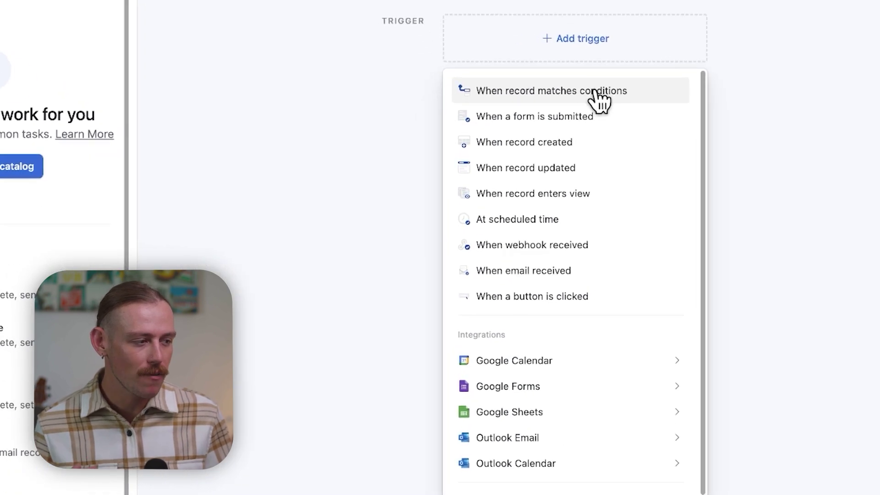
pyautogui.click(582, 298)
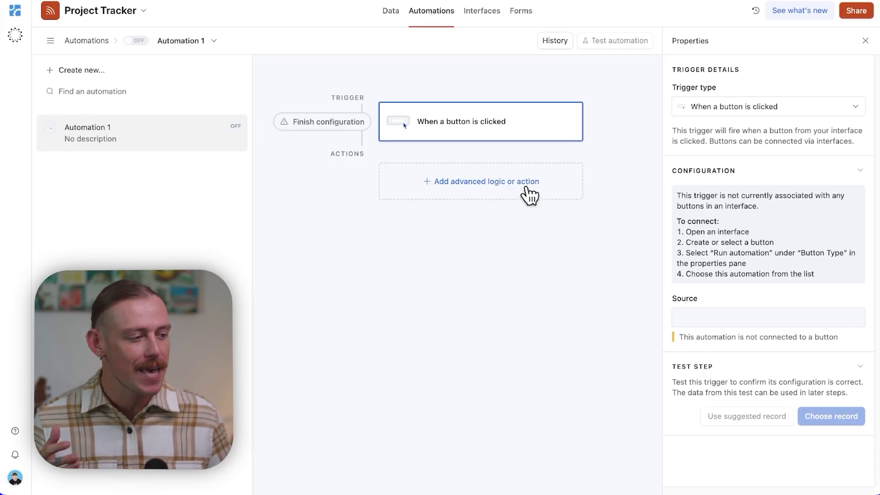
pyautogui.click(529, 195)
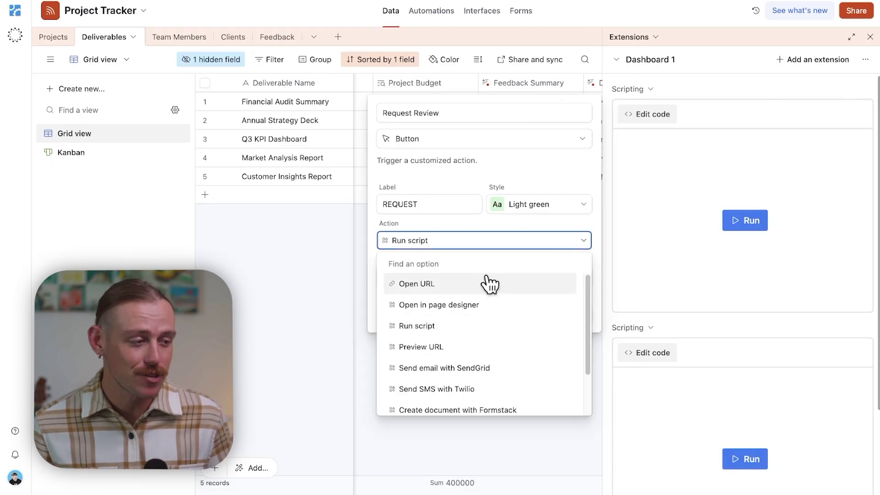
# Step: Change Request Review's button action from Run script to Open URL, URL formula still empty
pyautogui.click(486, 282)
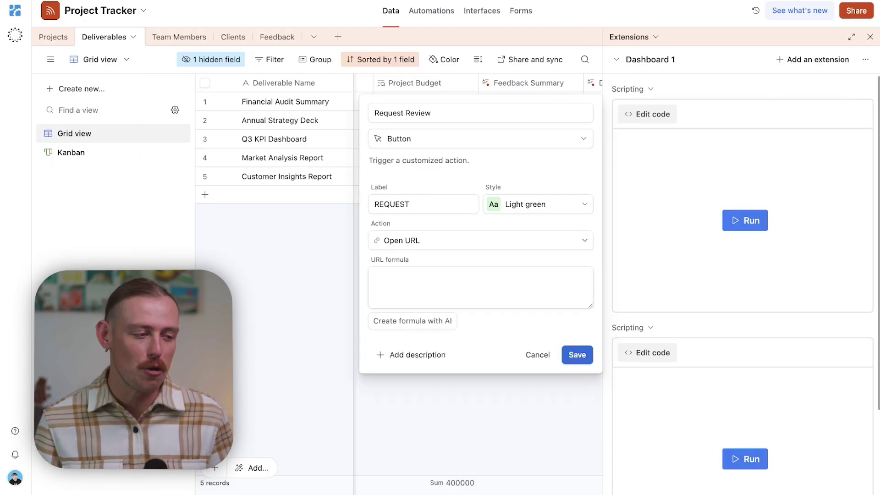
pyautogui.click(476, 286)
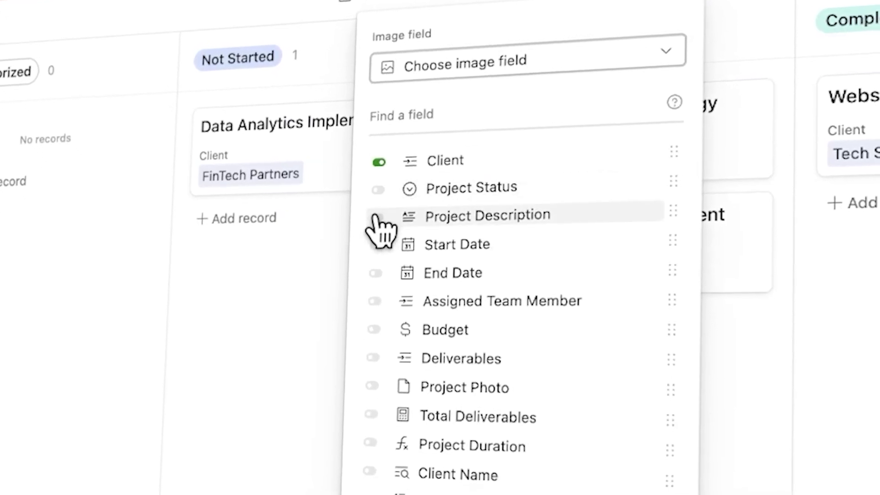
# Step: Show End Date, Assigned Team Member, Deliverables and Client Name on the Kanban cards
pyautogui.click(371, 257)
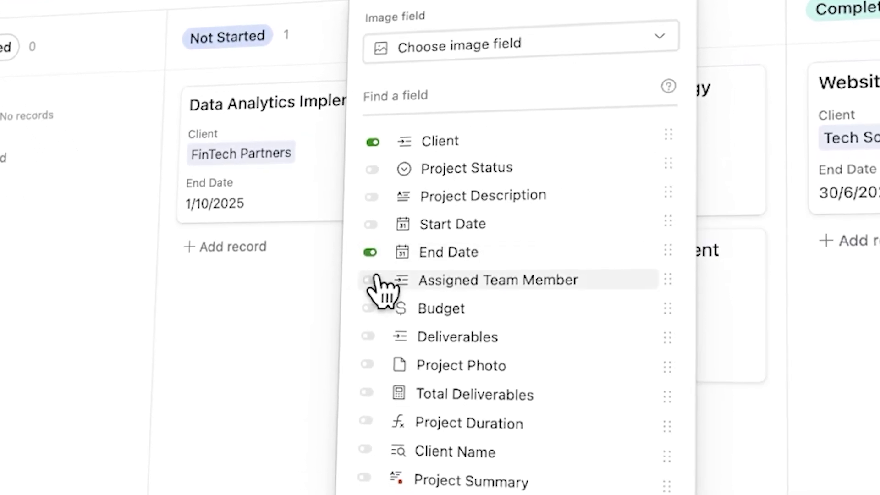
pyautogui.click(371, 285)
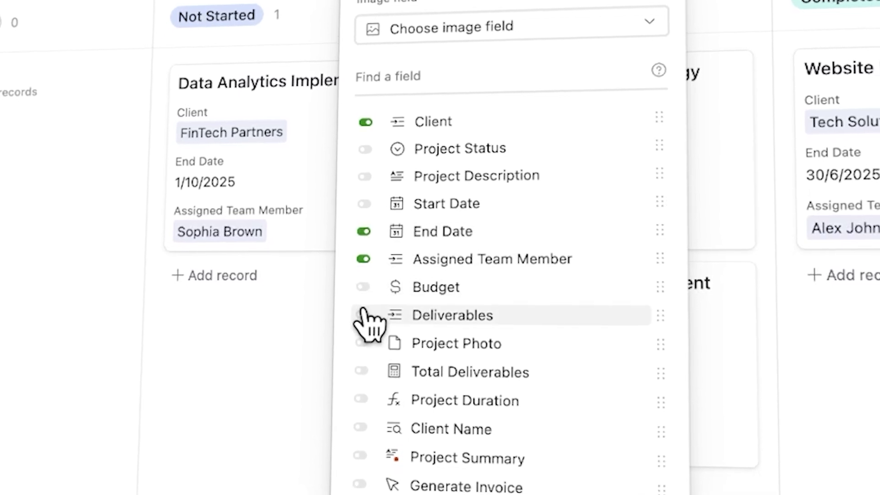
pyautogui.click(364, 320)
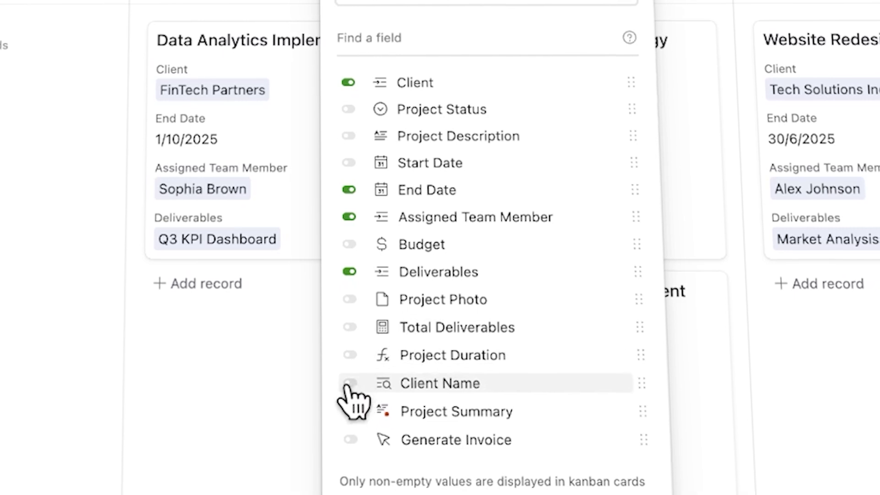
pyautogui.click(351, 389)
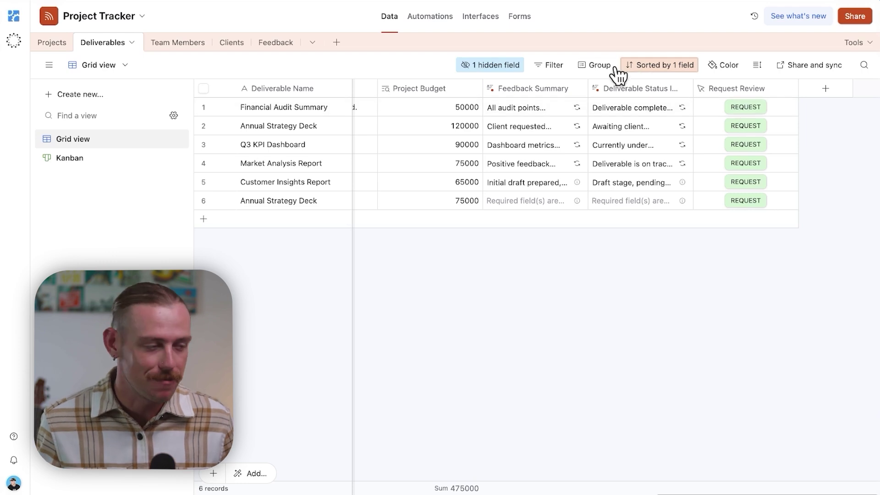
# Step: Open the Team Interface Dashboard page (Deliverables 2025) in the interface designer, passing through Client Portal
pyautogui.click(484, 21)
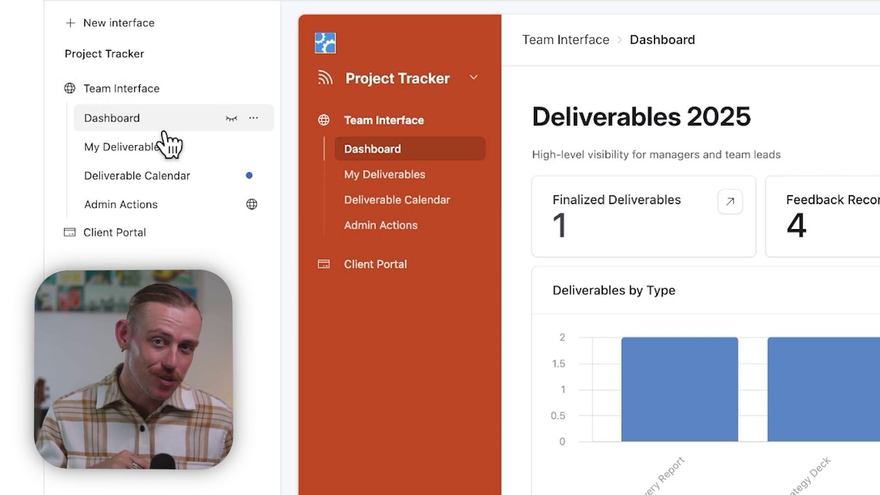
pyautogui.click(150, 230)
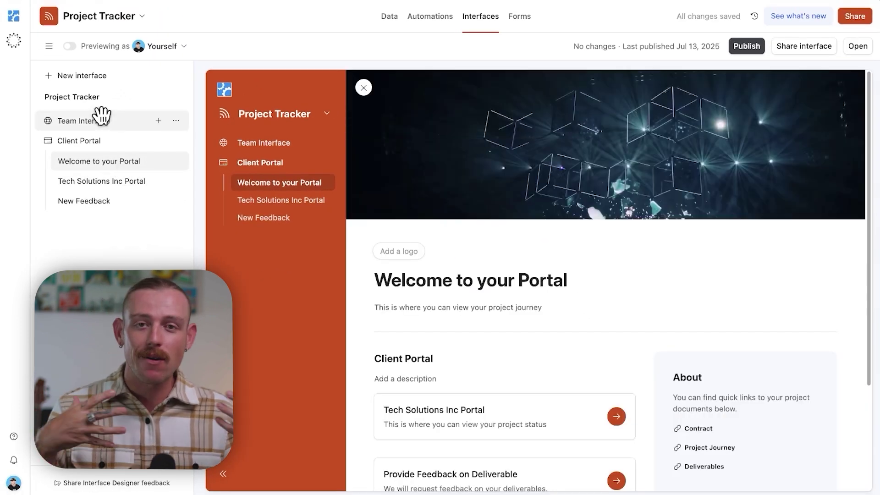
pyautogui.click(101, 116)
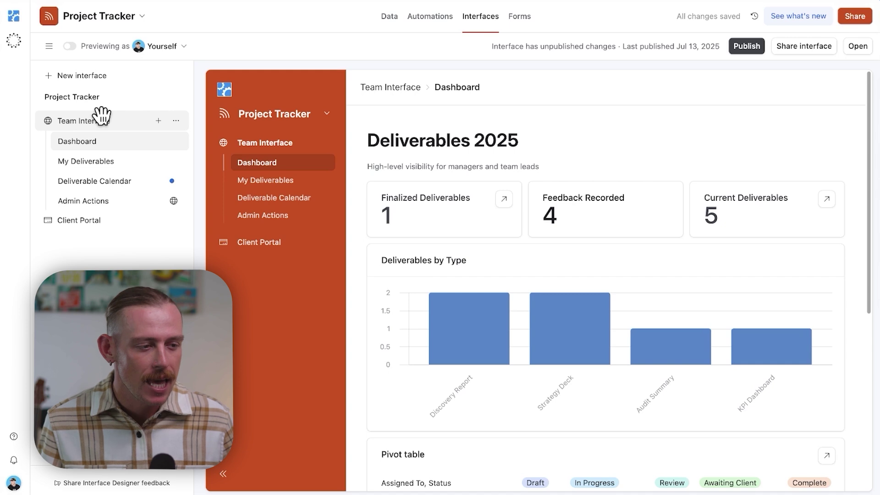
# Step: Compare the Client Portal welcome page with the Dashboard, then hide the sidebar and scroll the Dashboard
pyautogui.click(106, 220)
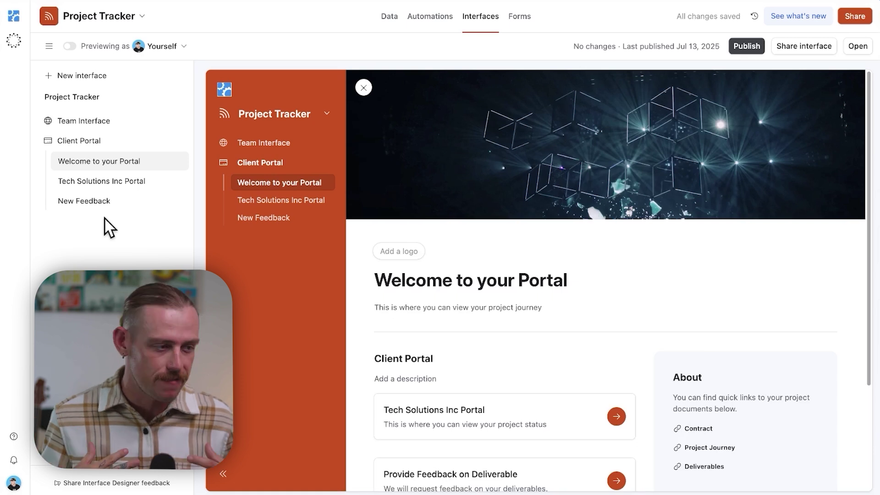
pyautogui.click(118, 115)
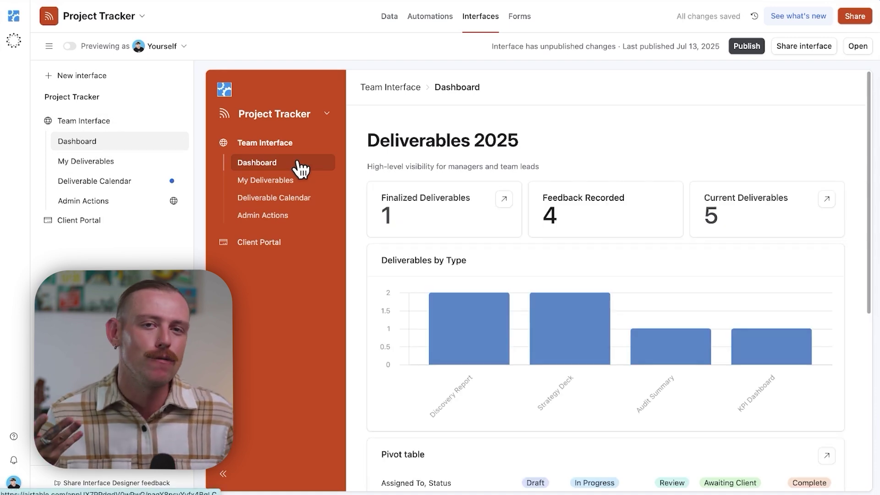
pyautogui.click(49, 46)
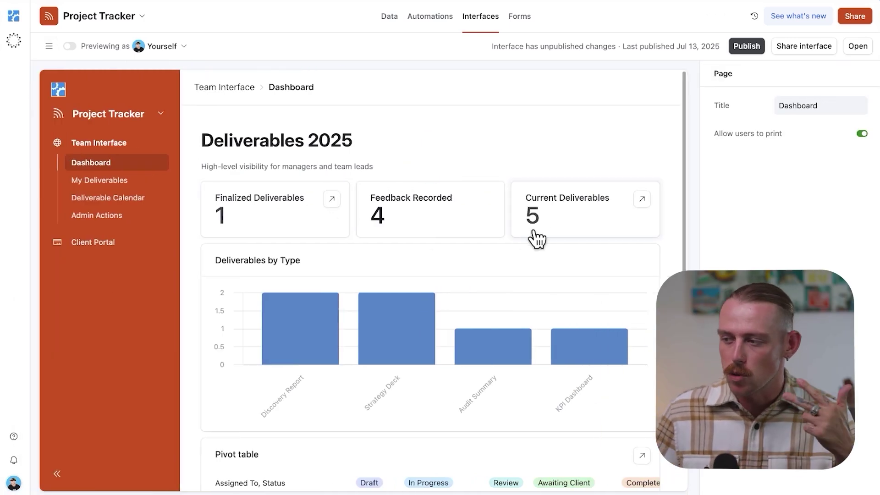
pyautogui.scroll(-1, 504, 206)
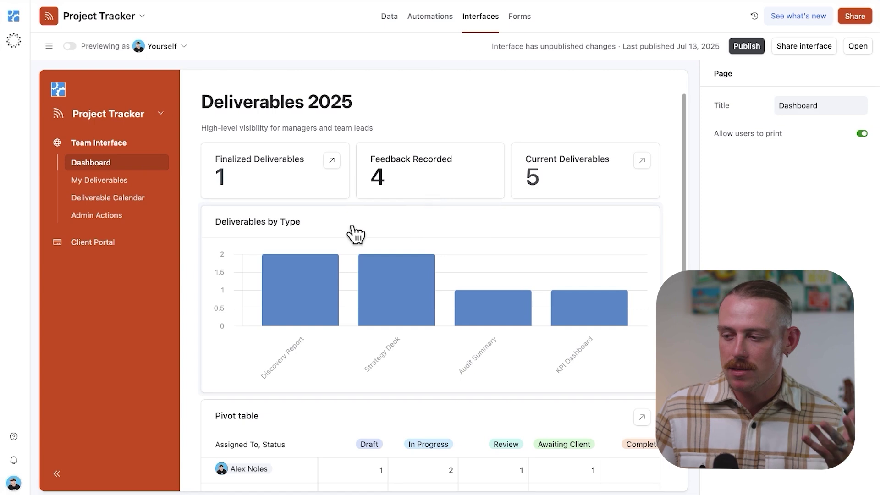
pyautogui.scroll(-3, 245, 276)
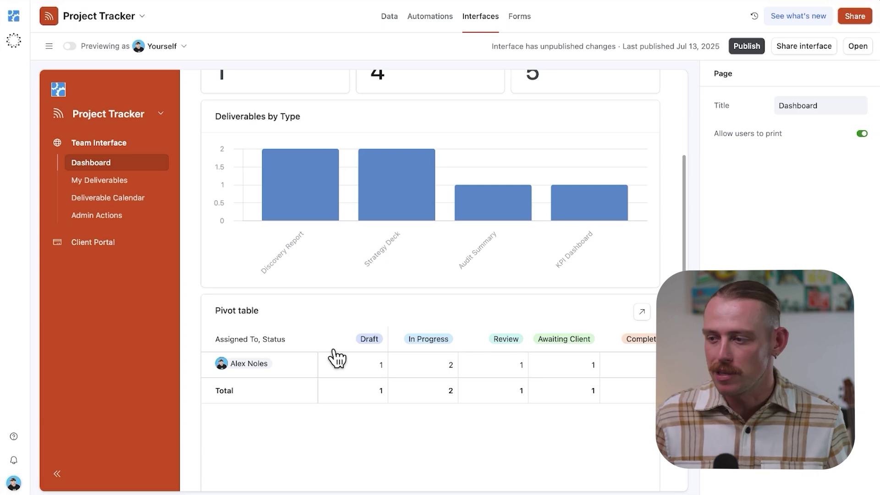
pyautogui.click(146, 191)
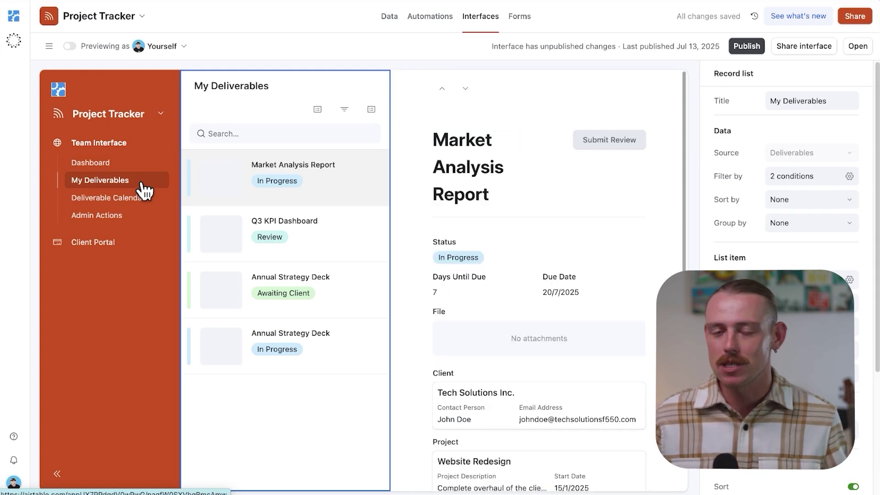
pyautogui.moveTo(483, 222)
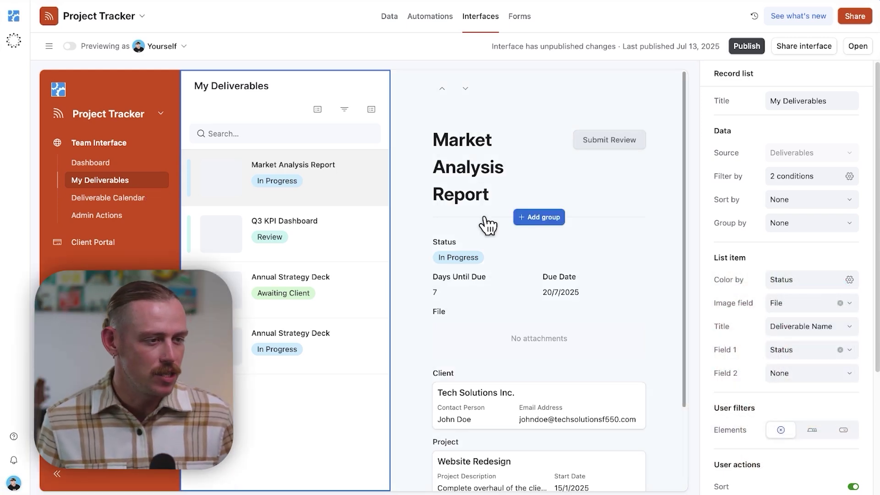
pyautogui.click(855, 49)
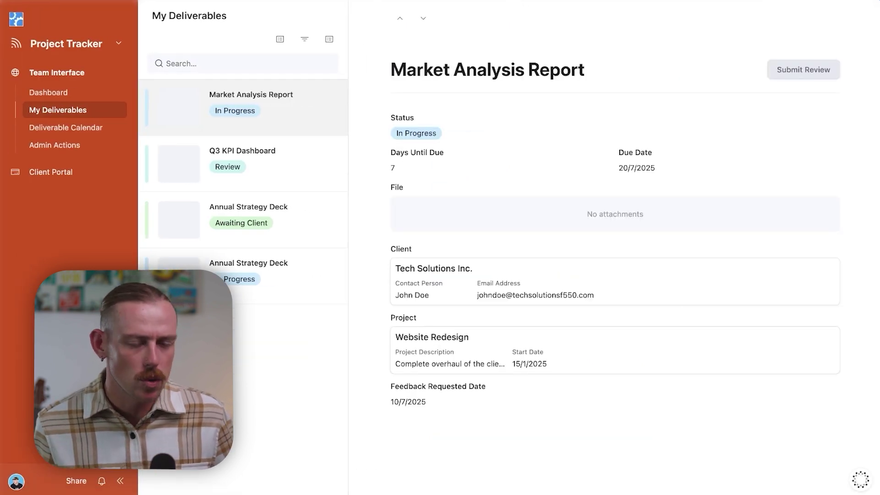
pyautogui.click(303, 172)
pyautogui.click(302, 223)
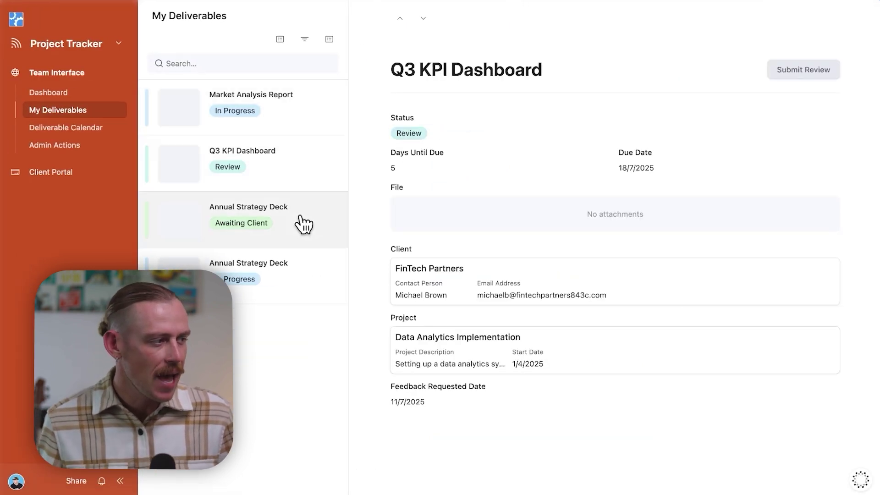
pyautogui.click(292, 130)
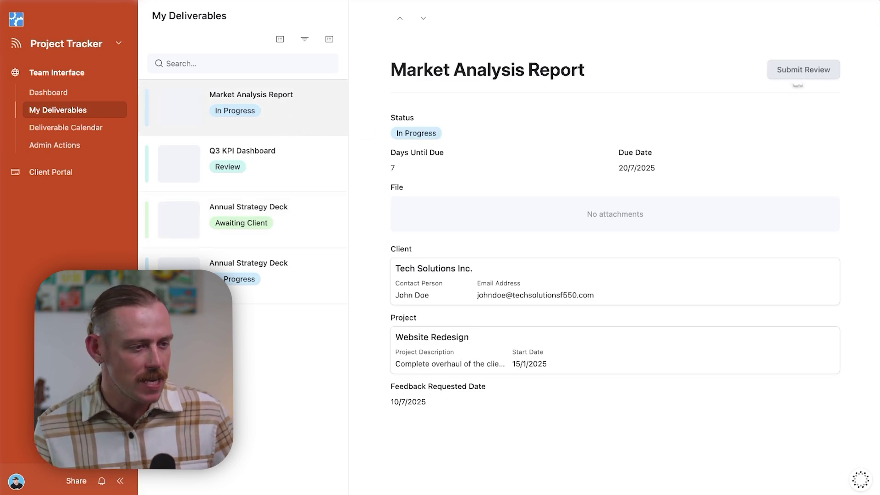
pyautogui.click(69, 43)
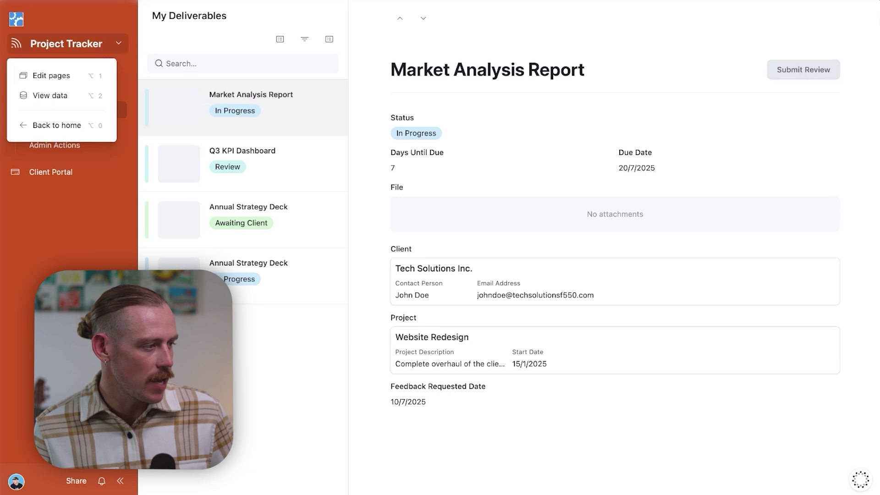
pyautogui.click(69, 77)
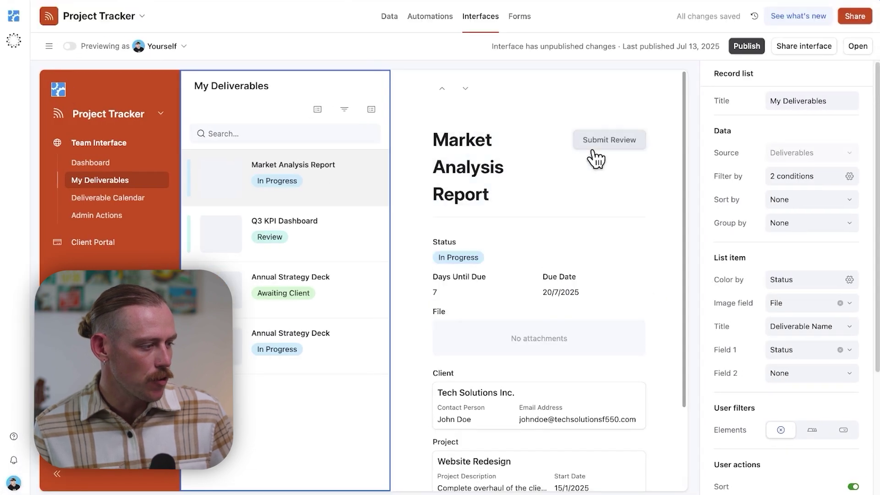
# Step: Select the Submit Review button and check its label text
pyautogui.click(591, 145)
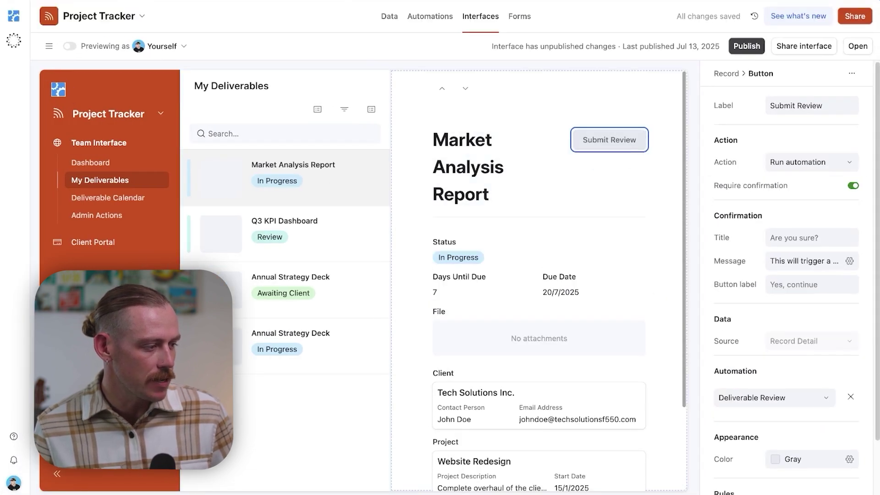
pyautogui.press('Escape')
pyautogui.click(853, 439)
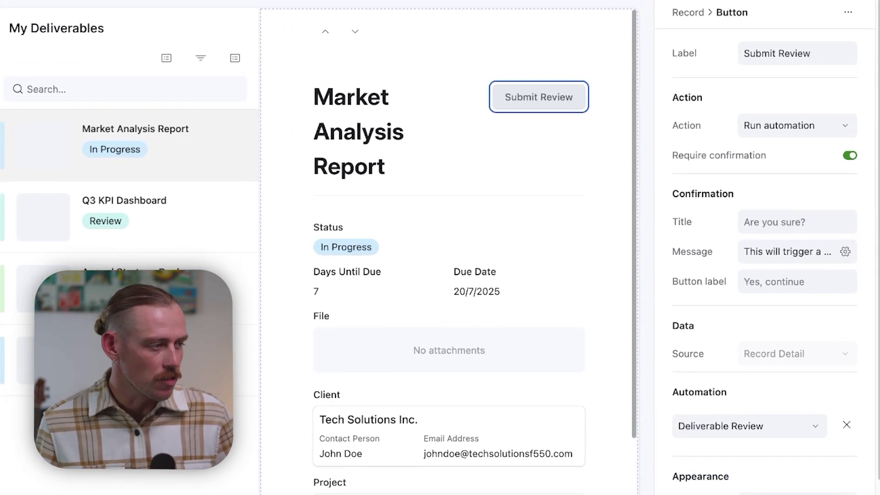
pyautogui.click(798, 53)
pyautogui.hotkey('ctrl', 'a')
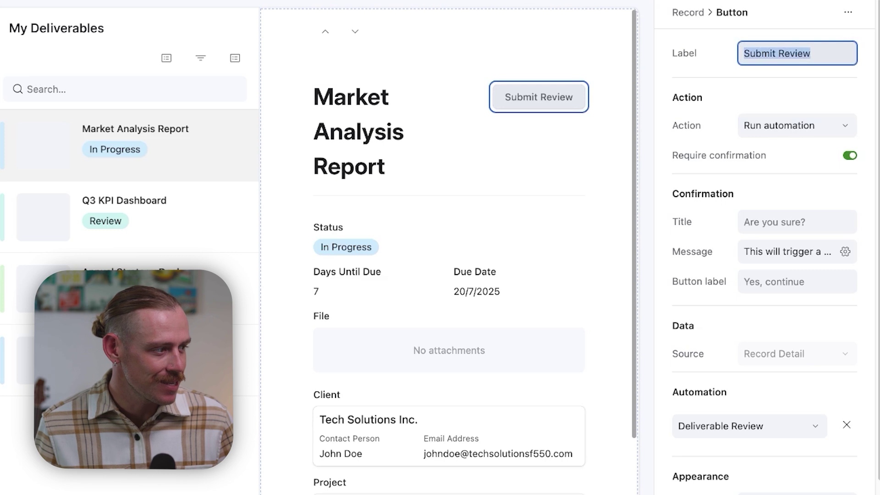
# Step: Keep the button action as Run automation and view the linked Deliverable Review automation
pyautogui.click(796, 126)
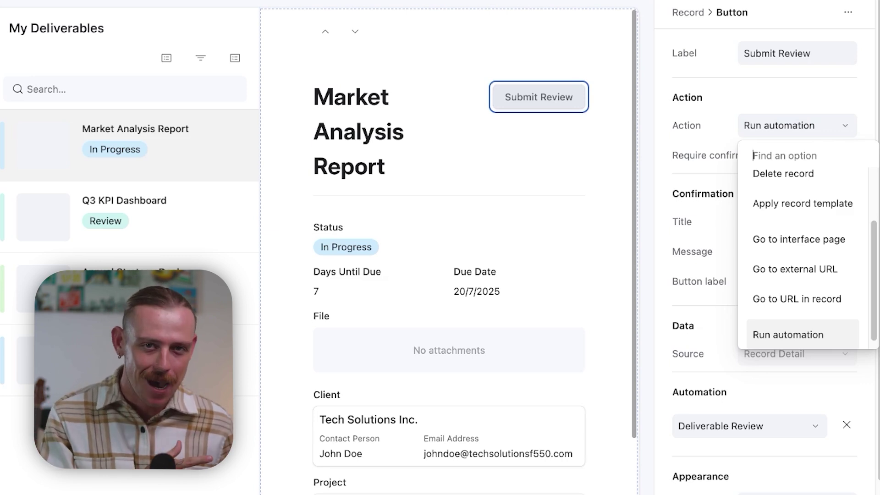
pyautogui.scroll(1, 811, 178)
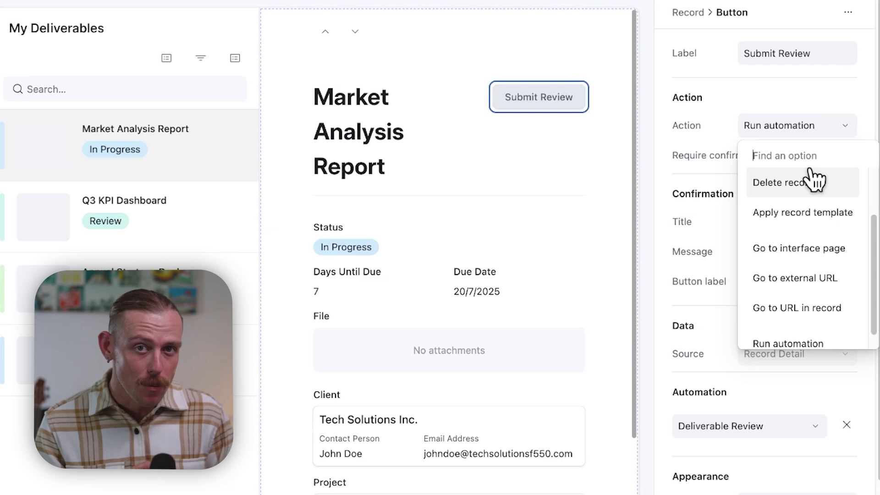
pyautogui.scroll(2, 812, 179)
pyautogui.scroll(-3, 830, 247)
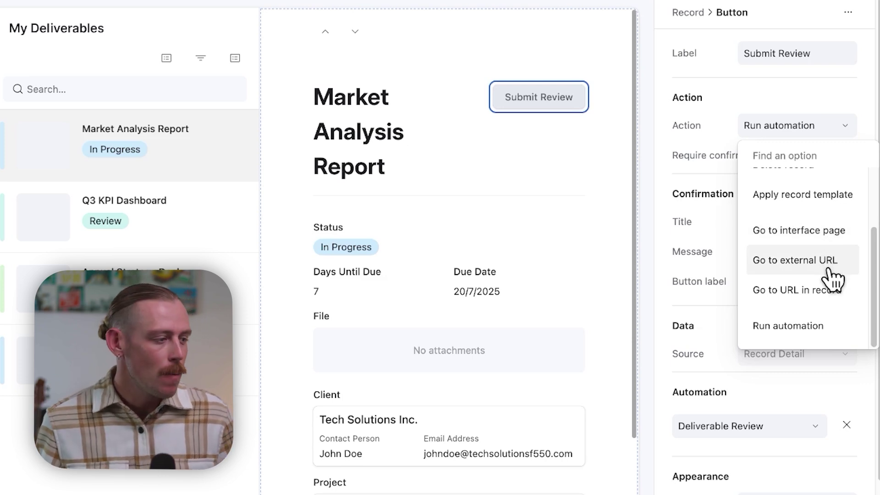
pyautogui.click(829, 335)
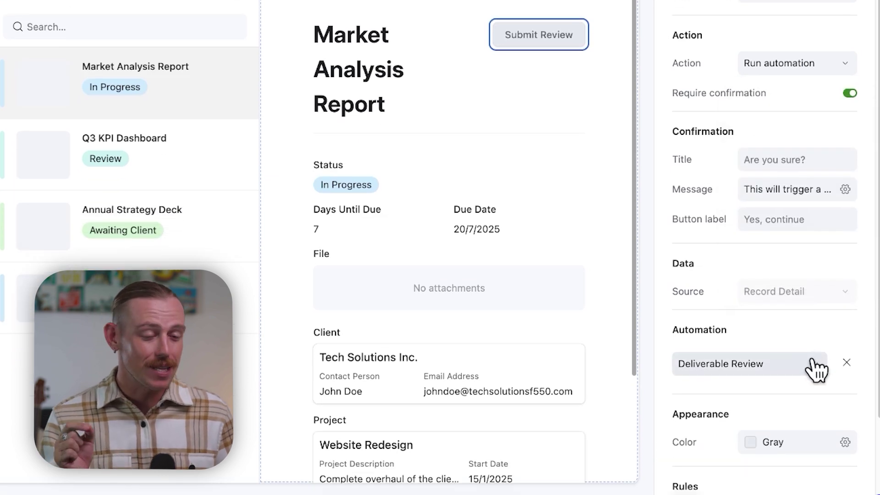
pyautogui.click(815, 371)
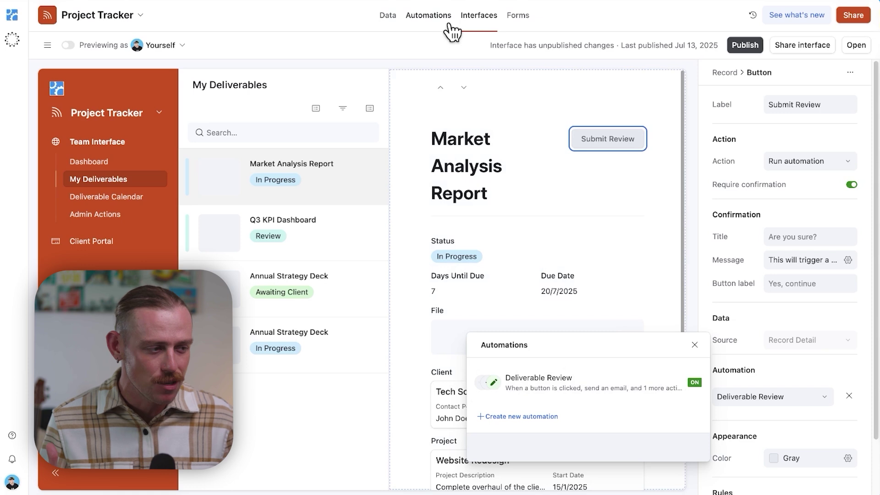
# Step: Inspect the Deliverable Review automation's button-click trigger and Send an email step
pyautogui.click(443, 23)
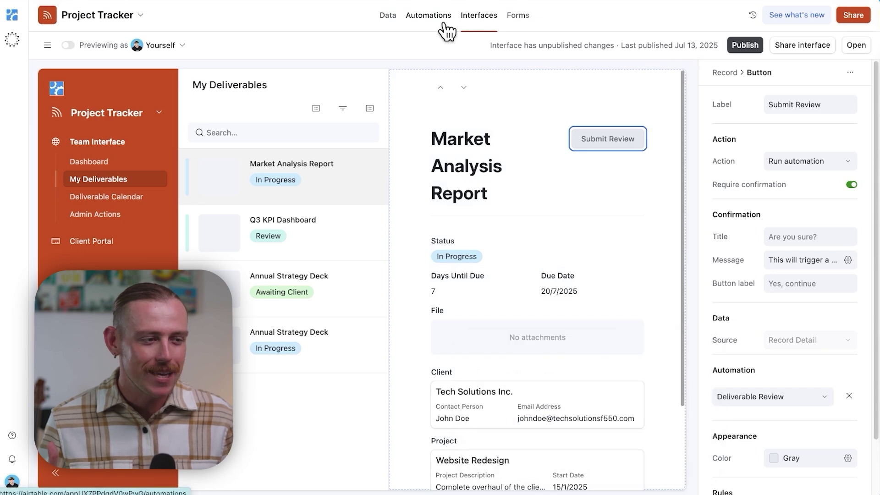
pyautogui.click(442, 24)
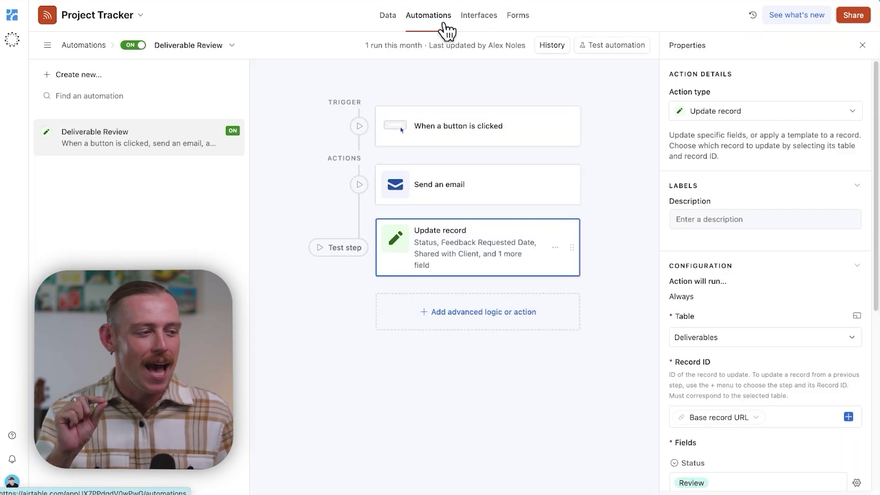
pyautogui.click(478, 132)
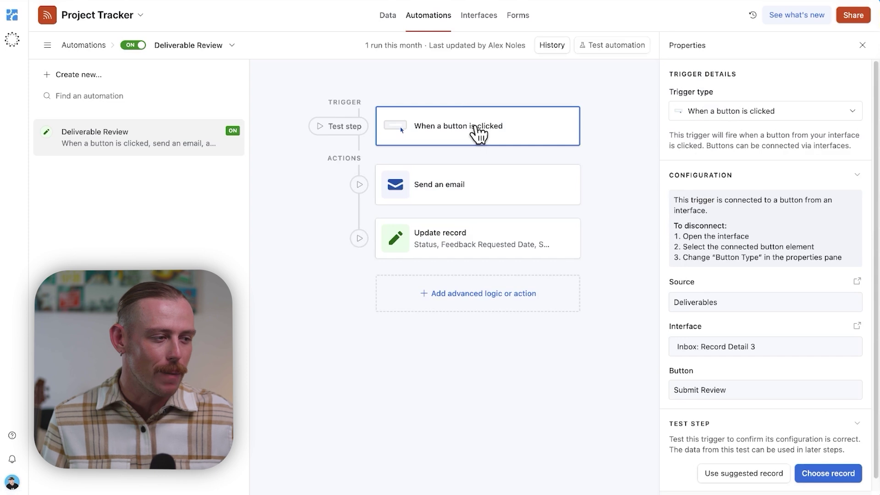
pyautogui.click(487, 198)
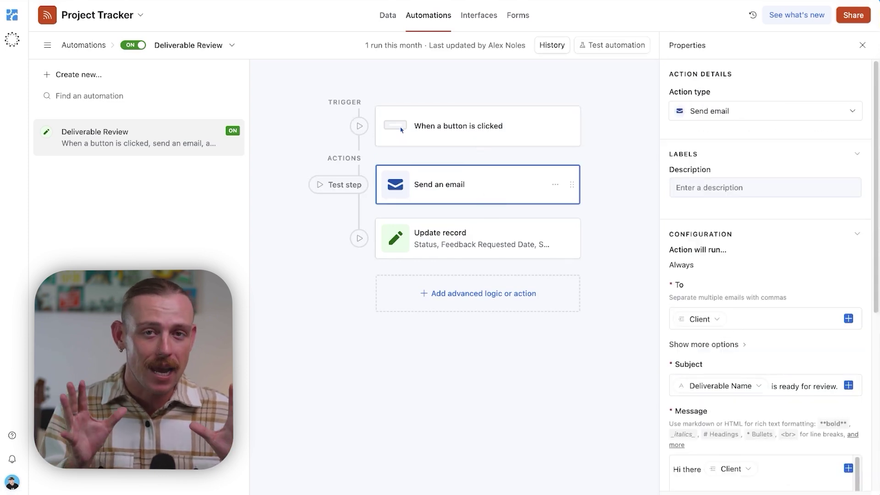
pyautogui.scroll(-4, 722, 324)
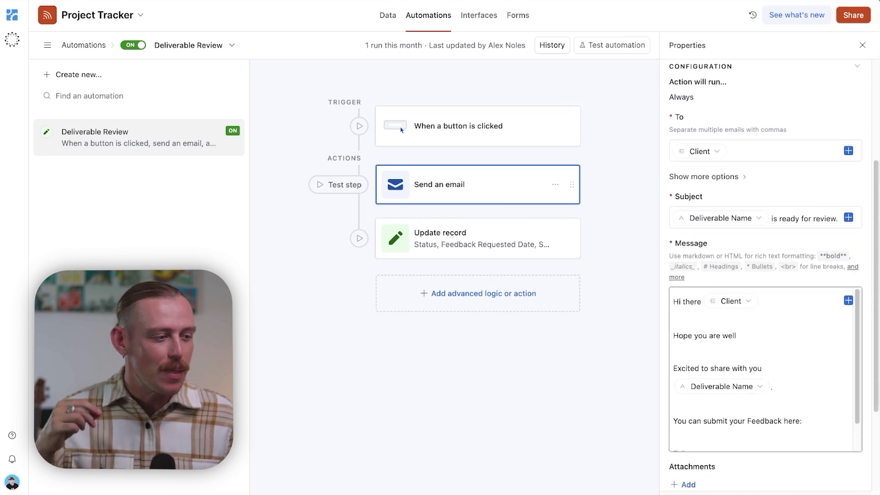
# Step: Review the Update record step, including Feedback Requested Date, without changing anything
pyautogui.click(532, 249)
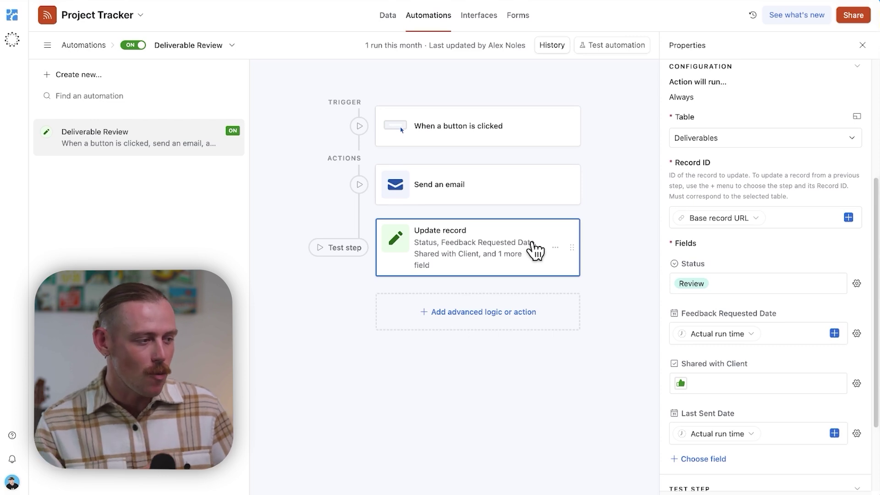
pyautogui.scroll(-1, 770, 275)
pyautogui.scroll(-2, 758, 186)
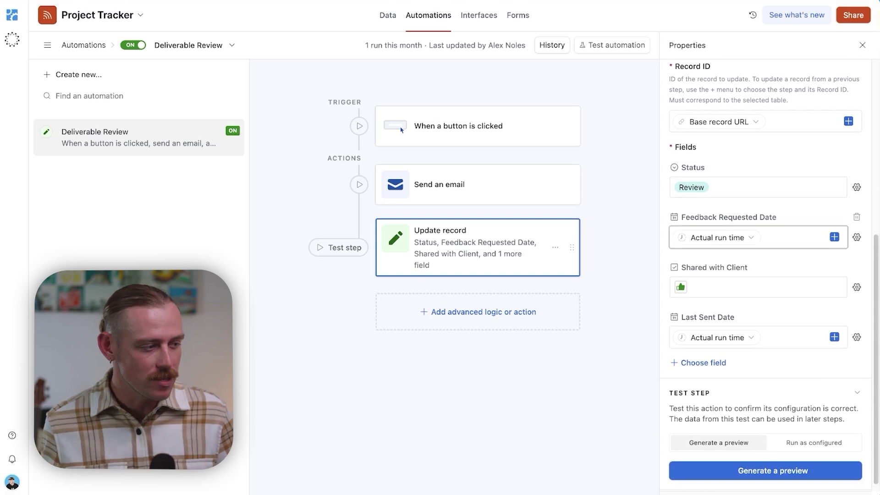
pyautogui.click(834, 236)
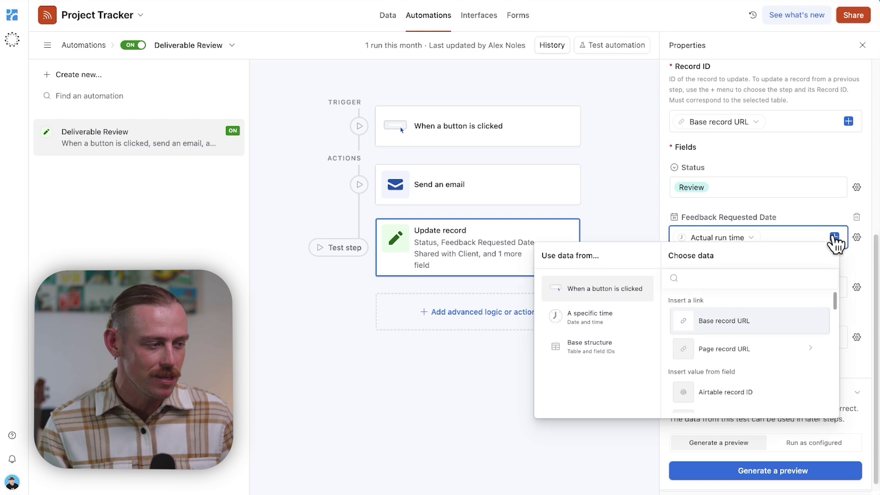
pyautogui.click(833, 237)
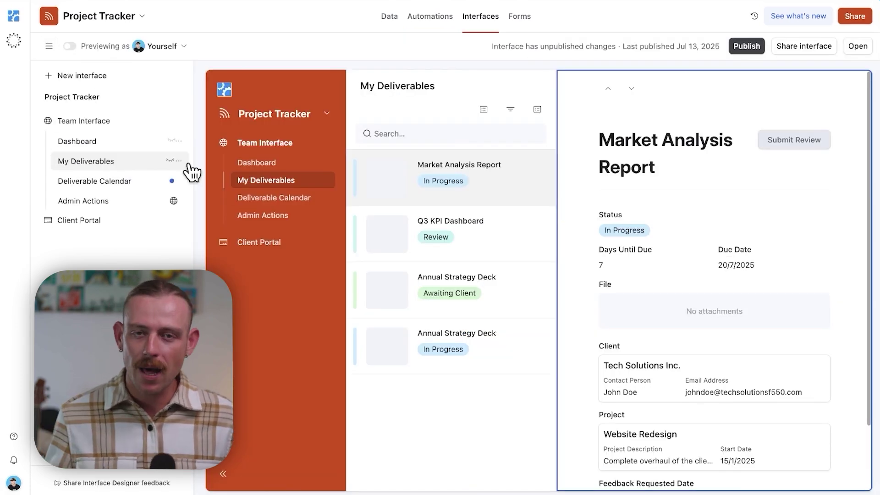
# Step: Preview Deliverable Calendar and Admin Actions, open the interface full-window, and generate Website Redesign's invoice
pyautogui.click(284, 199)
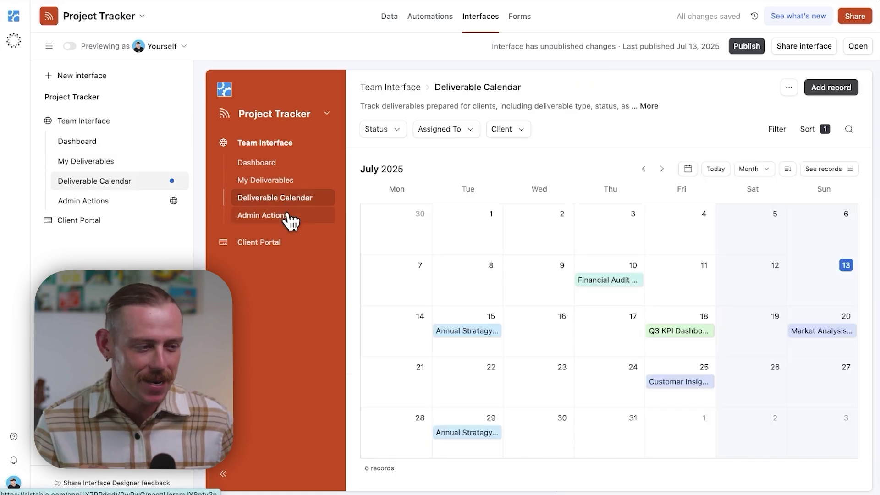
pyautogui.click(290, 216)
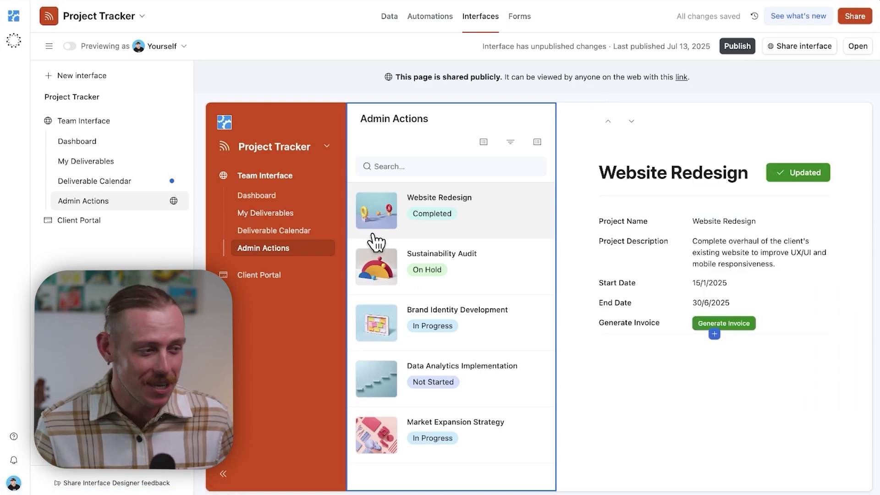
pyautogui.click(855, 47)
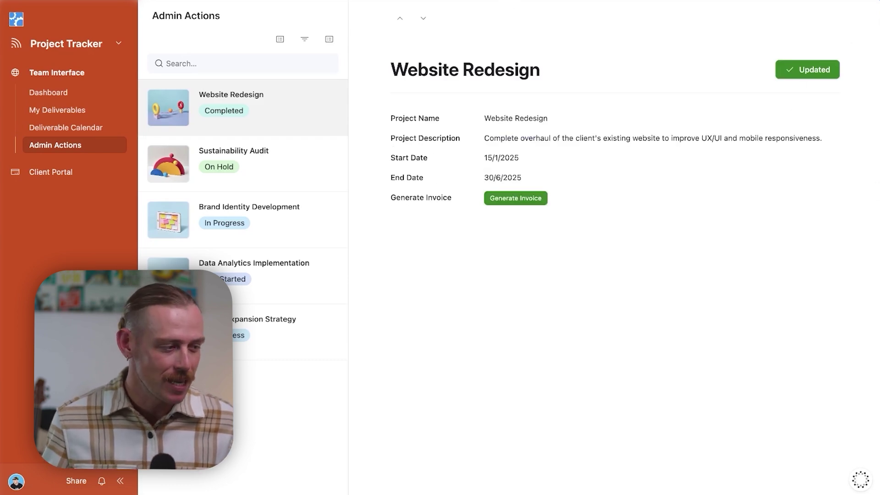
pyautogui.click(544, 202)
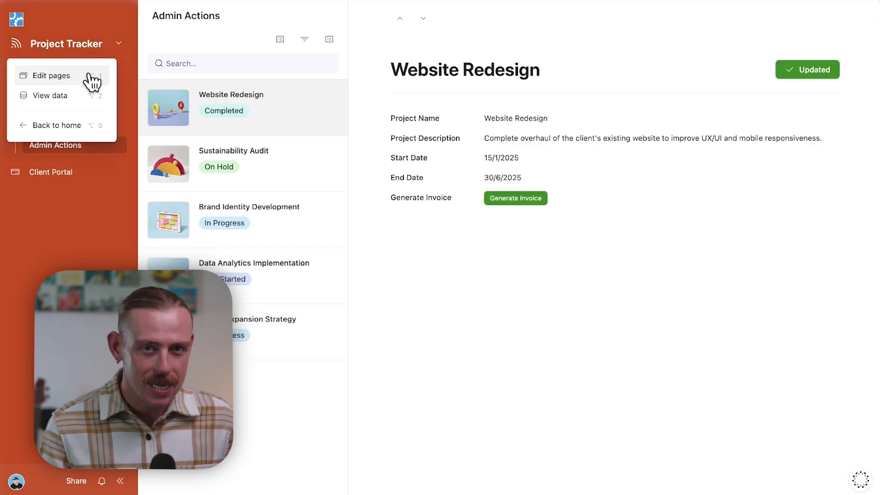
# Step: Review the Generate Invoice field's Open URL button settings on Admin Actions without changing them
pyautogui.click(89, 79)
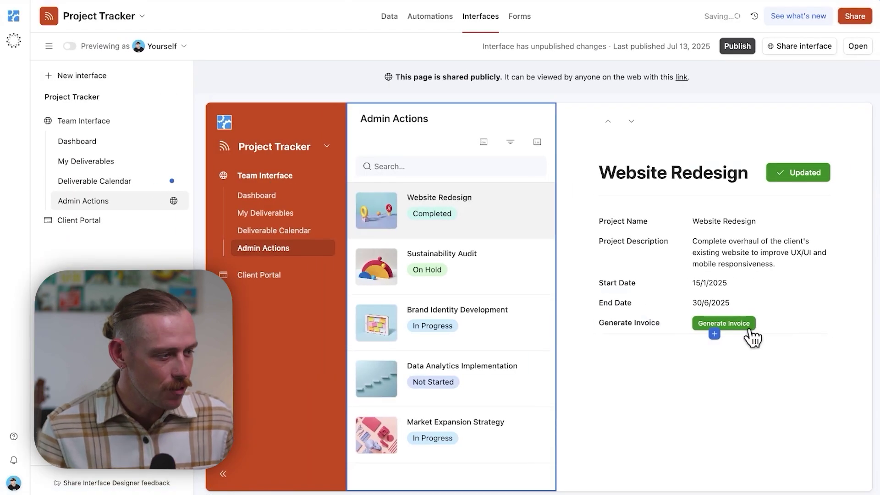
pyautogui.click(763, 338)
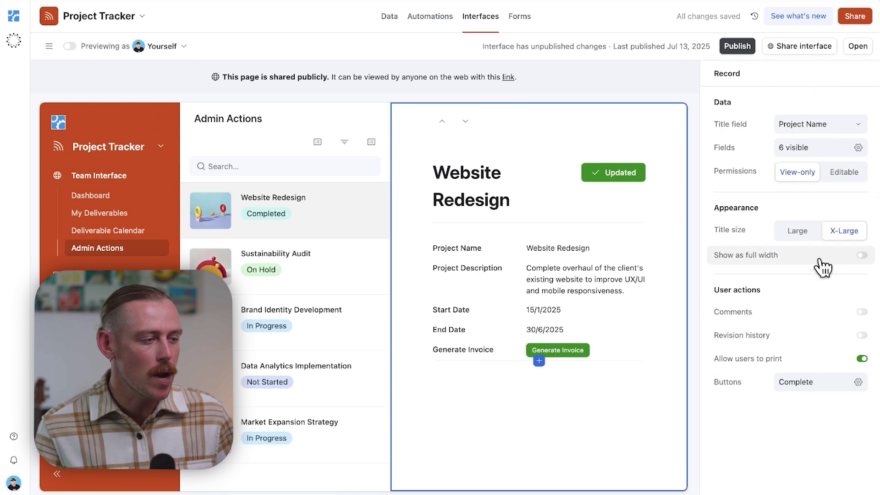
pyautogui.click(591, 358)
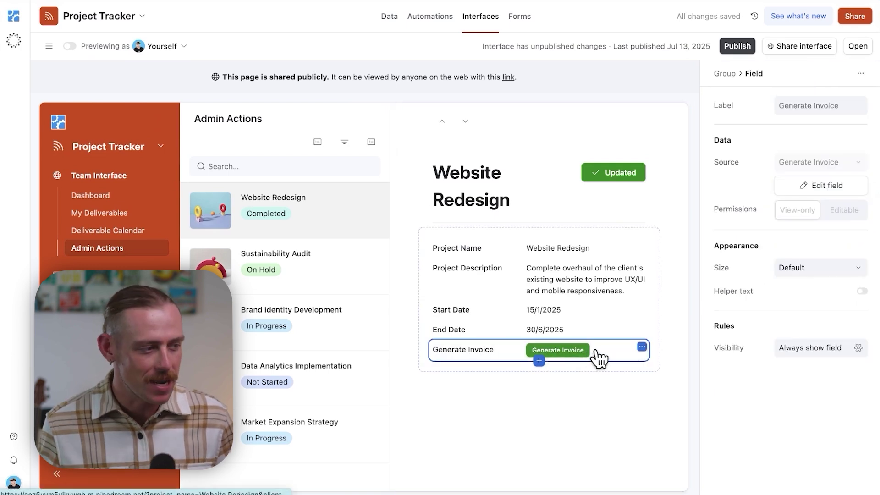
pyautogui.click(842, 190)
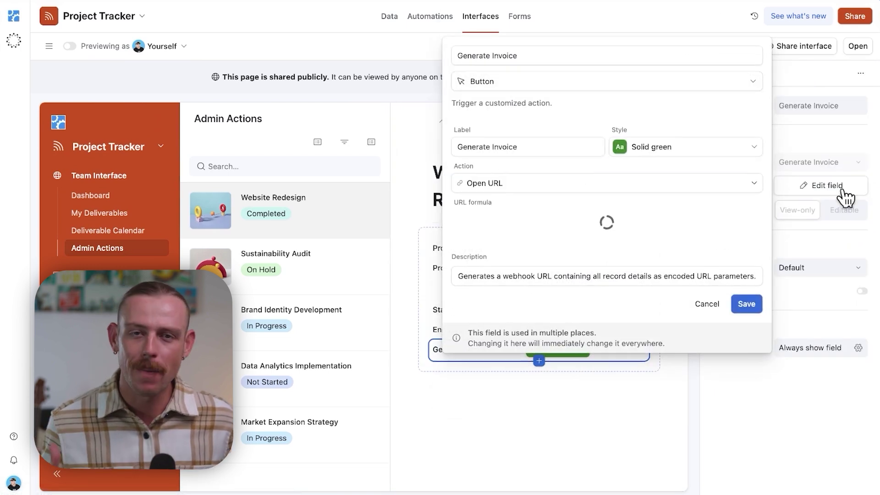
pyautogui.click(843, 193)
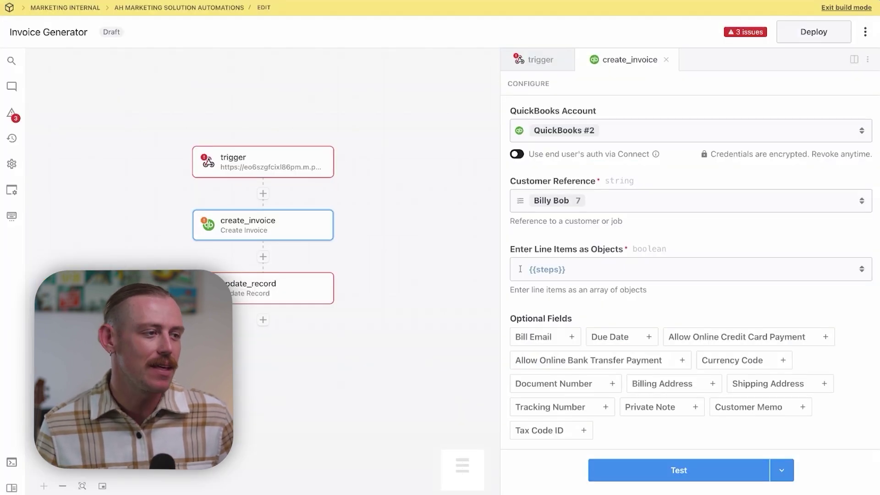
pyautogui.click(315, 163)
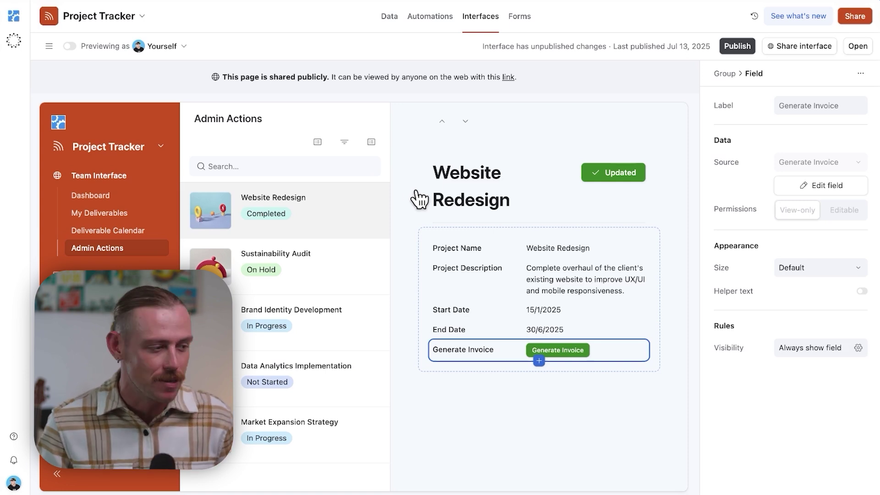
# Step: Set Website Redesign's Project Status back to In Progress in the Projects table data
pyautogui.click(853, 48)
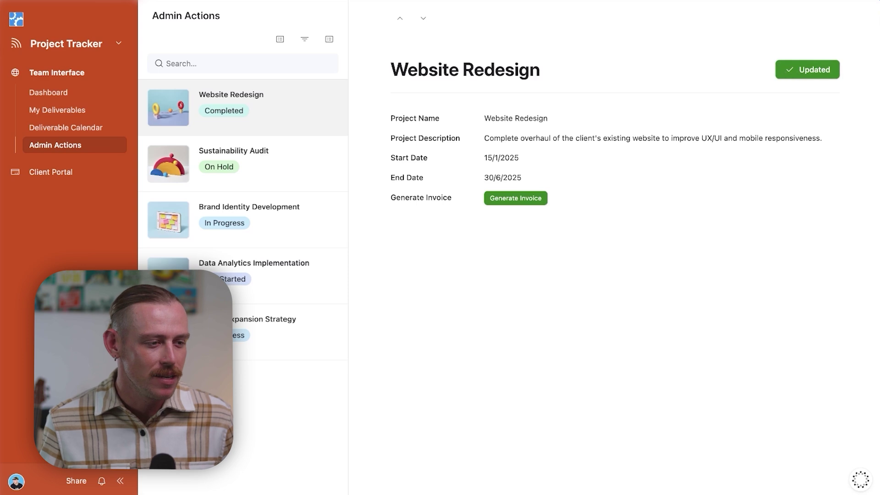
pyautogui.click(76, 50)
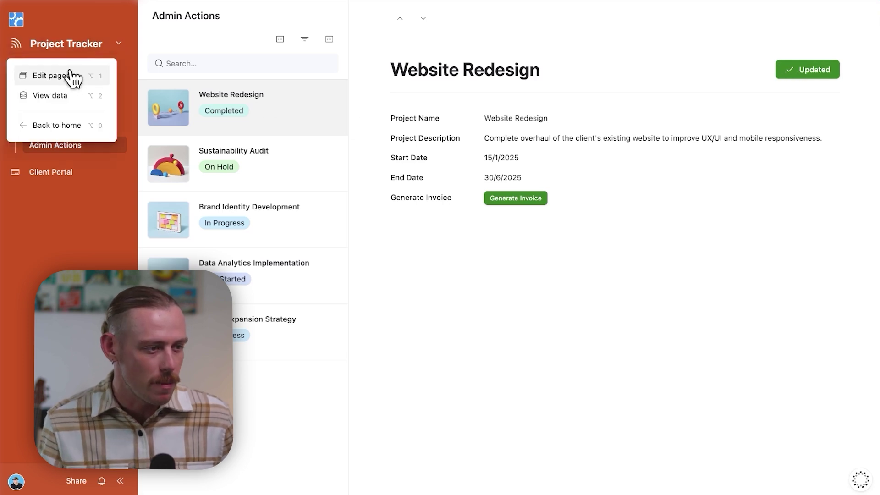
pyautogui.click(62, 97)
pyautogui.click(533, 114)
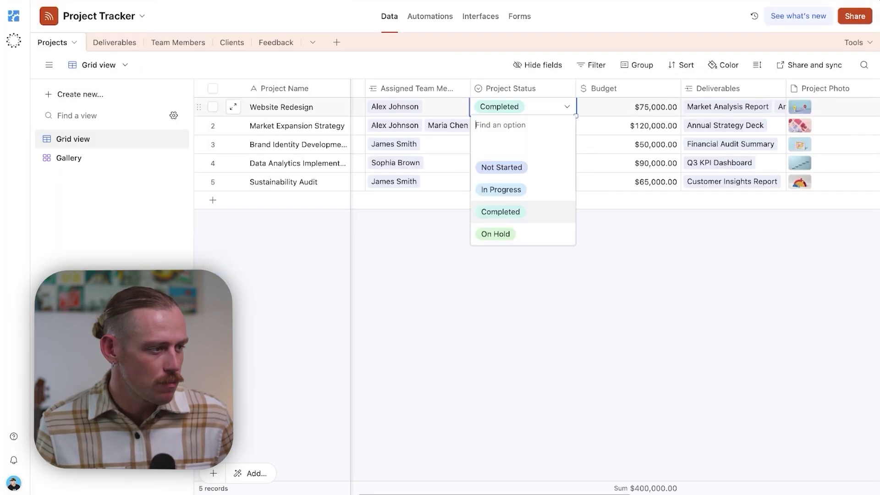
pyautogui.click(521, 188)
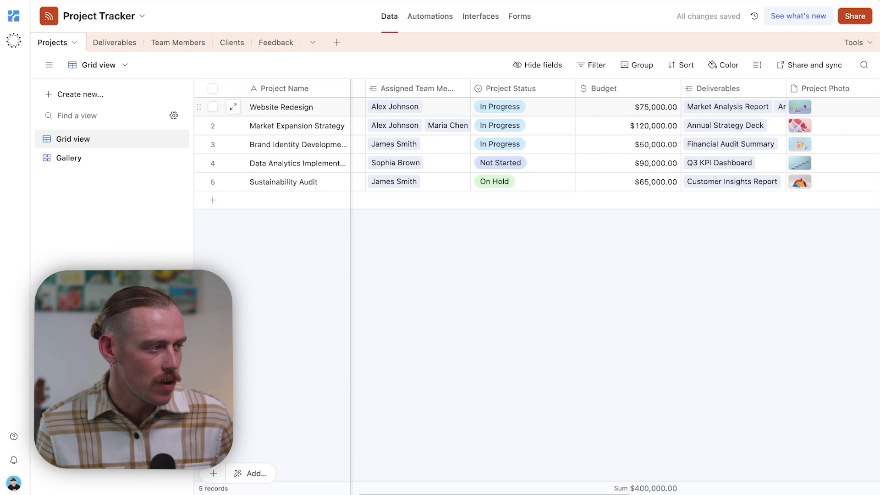
pyautogui.click(481, 19)
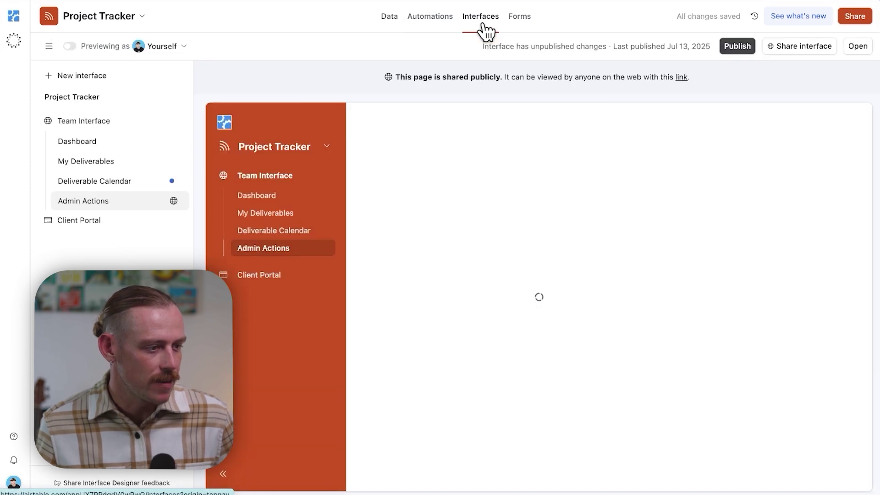
# Step: Mark Website Redesign Completed with its Complete button in the full-page interface, then go to Client Portal
pyautogui.click(857, 48)
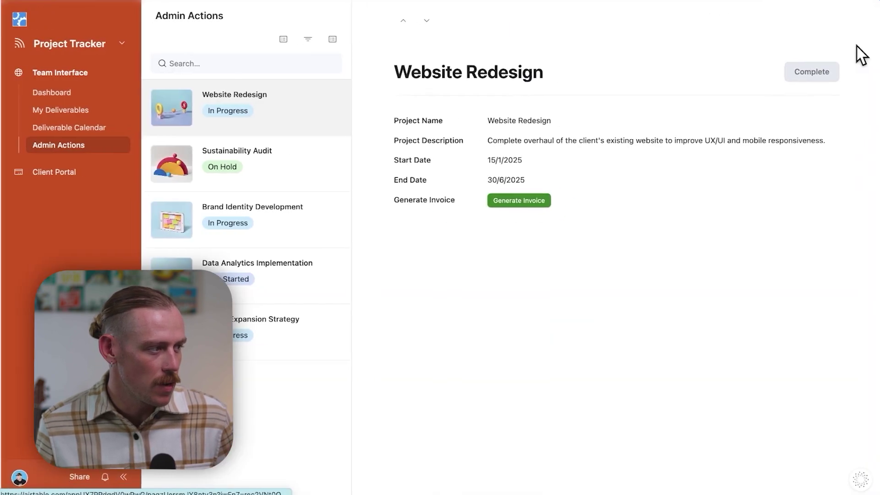
pyautogui.click(817, 74)
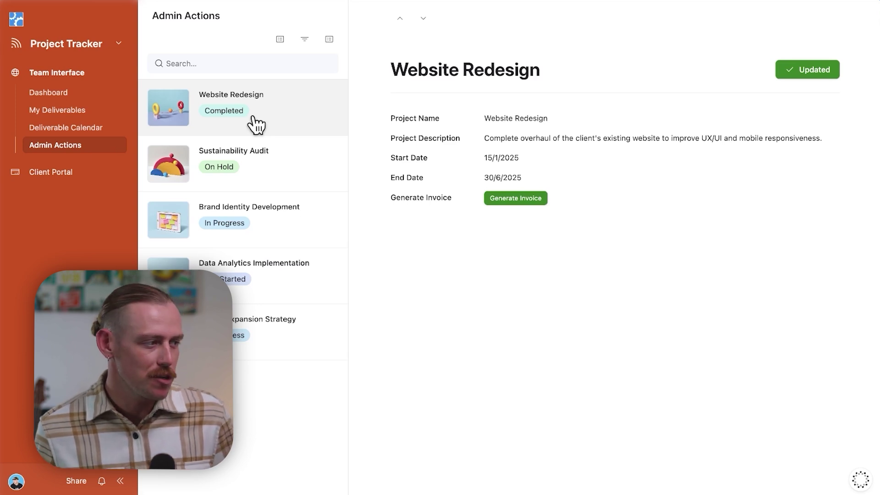
pyautogui.click(51, 174)
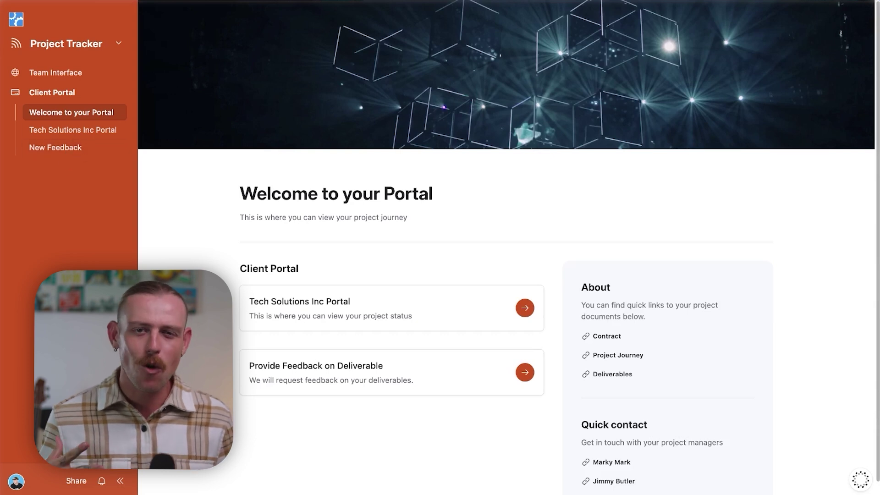
# Step: Browse the Tech Solutions Inc Portal record, then open the New Feedback form from the portal welcome page
pyautogui.scroll(-1, 428, 295)
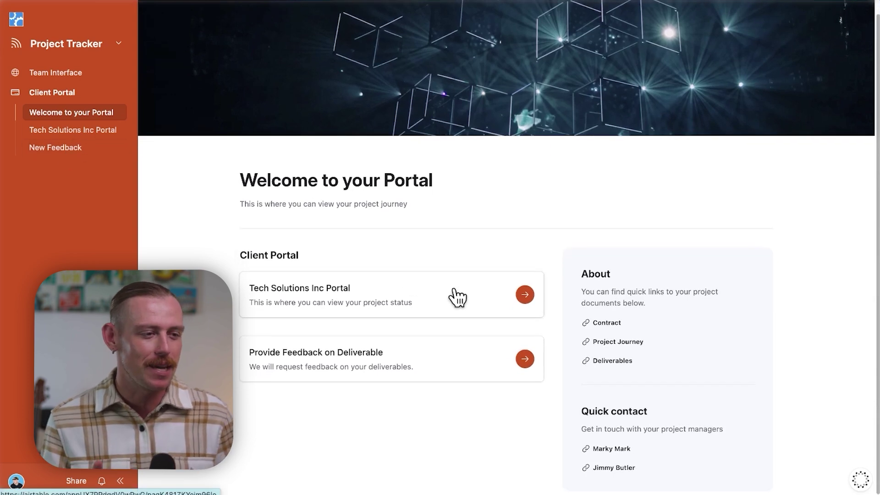
pyautogui.click(457, 298)
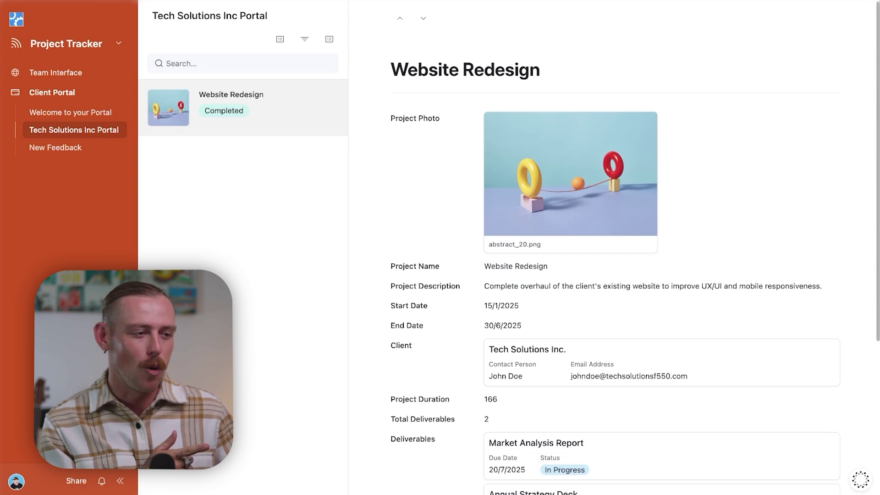
pyautogui.scroll(-5, 635, 247)
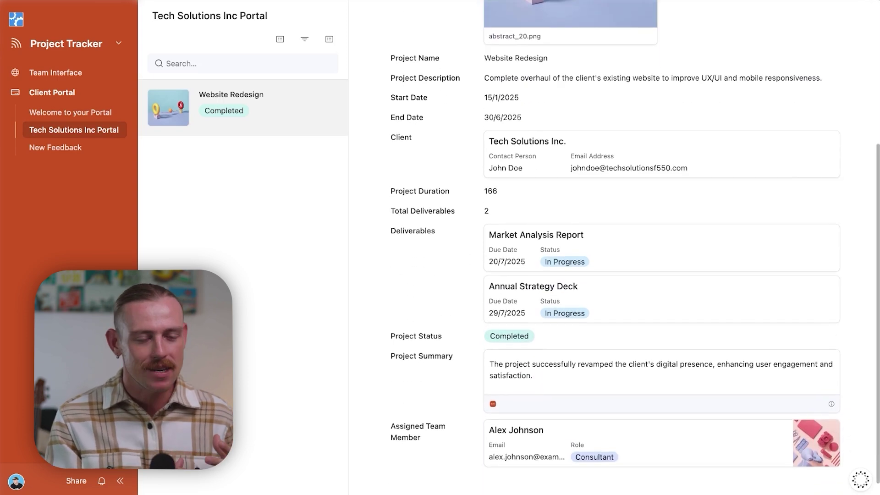
pyautogui.click(95, 115)
pyautogui.scroll(-1, 328, 281)
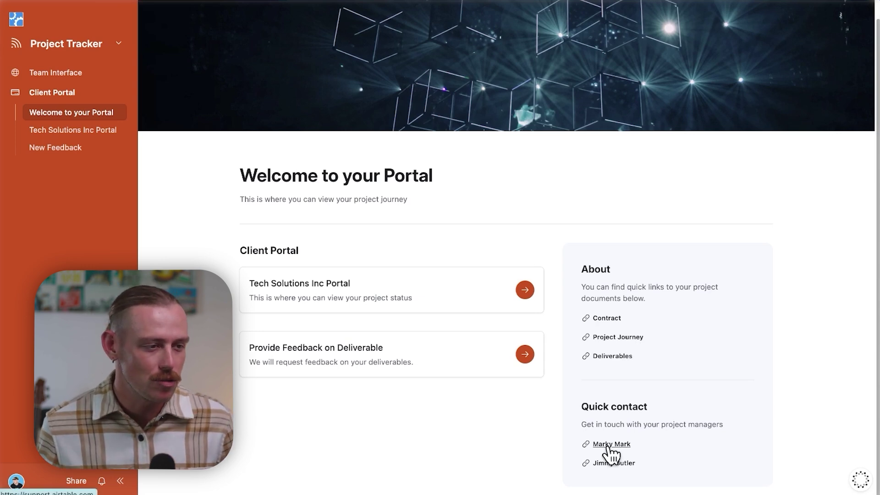
pyautogui.click(75, 148)
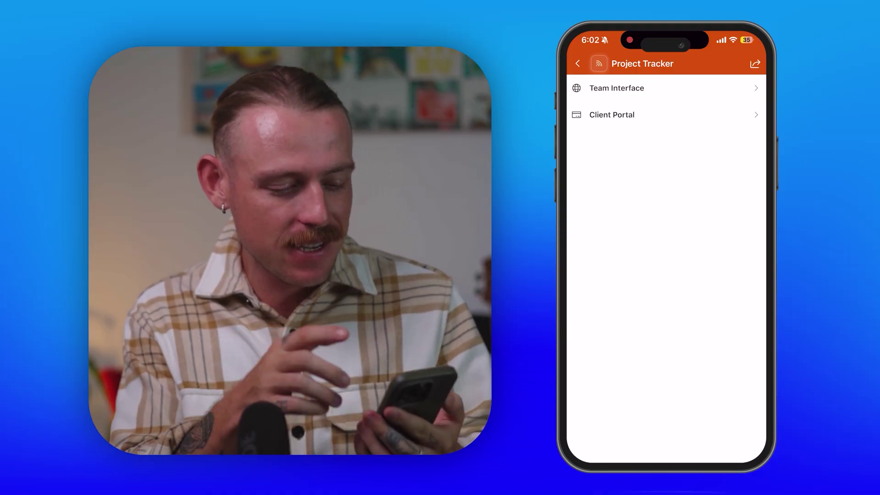
# Step: On the phone, view My Deliverables, then expand both interfaces and open the Team Interface Dashboard
pyautogui.click(616, 88)
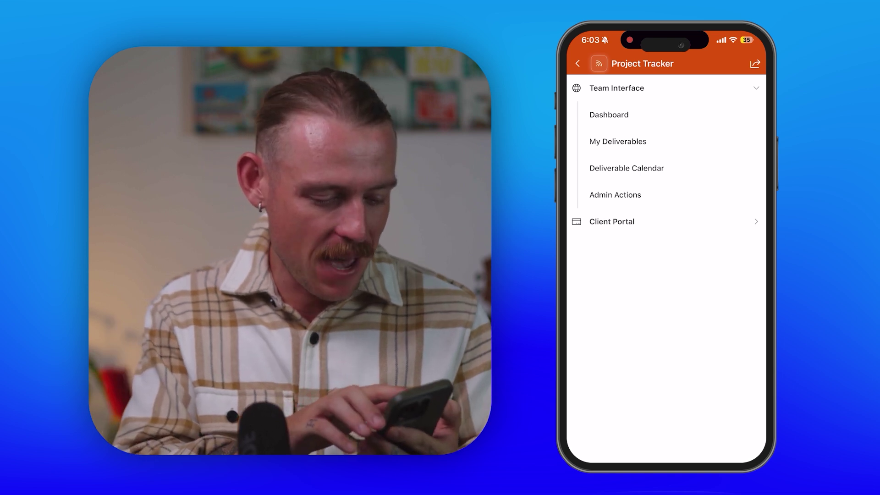
pyautogui.click(618, 141)
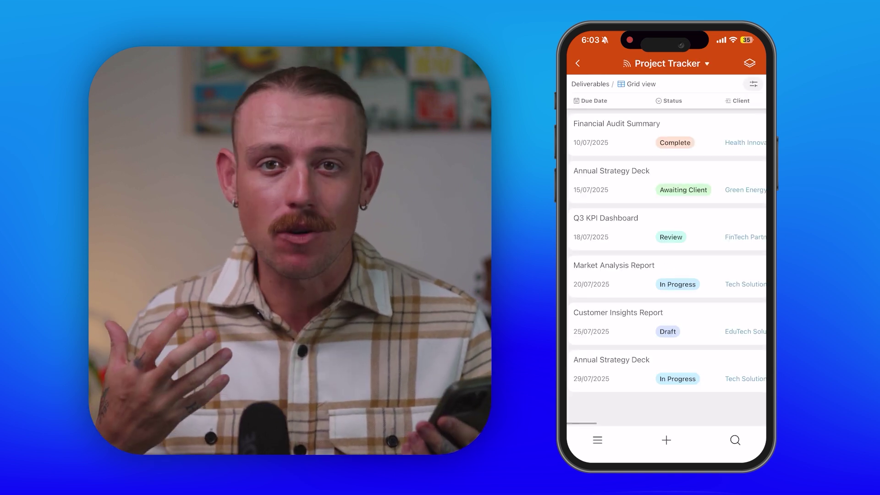
pyautogui.click(577, 63)
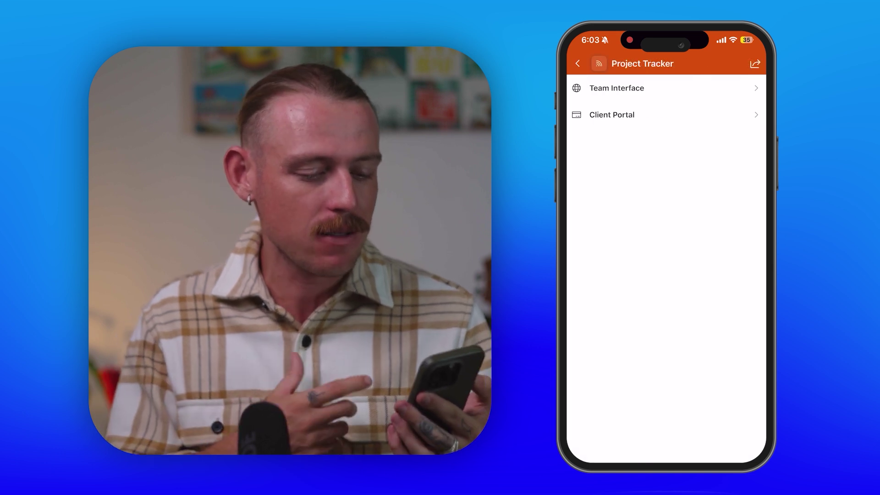
pyautogui.click(611, 115)
pyautogui.click(617, 88)
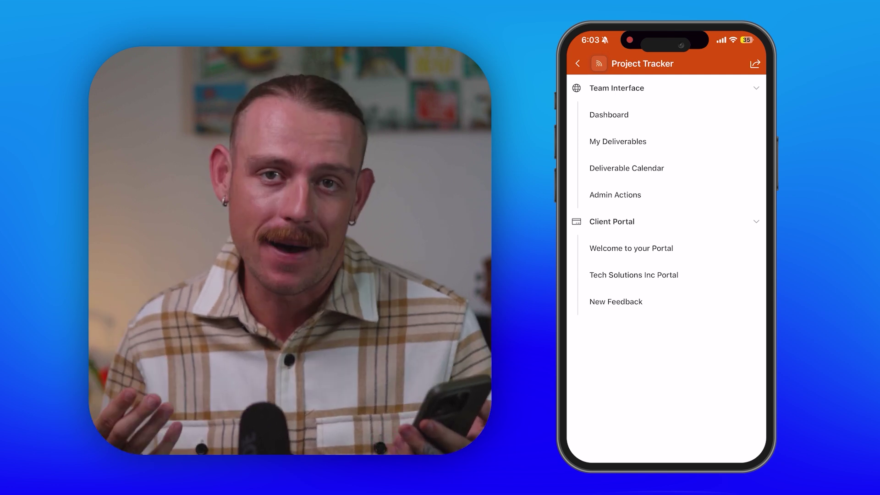
pyautogui.click(608, 115)
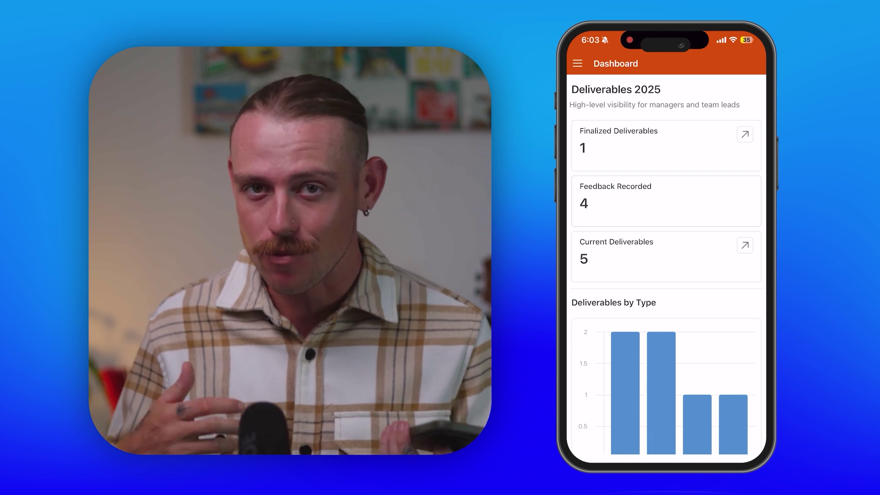
pyautogui.scroll(-5, 665, 265)
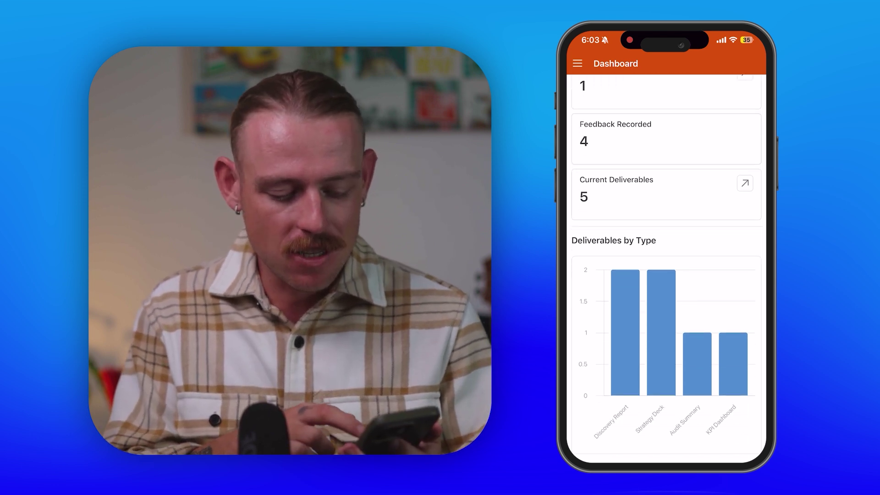
pyautogui.scroll(-7, 665, 264)
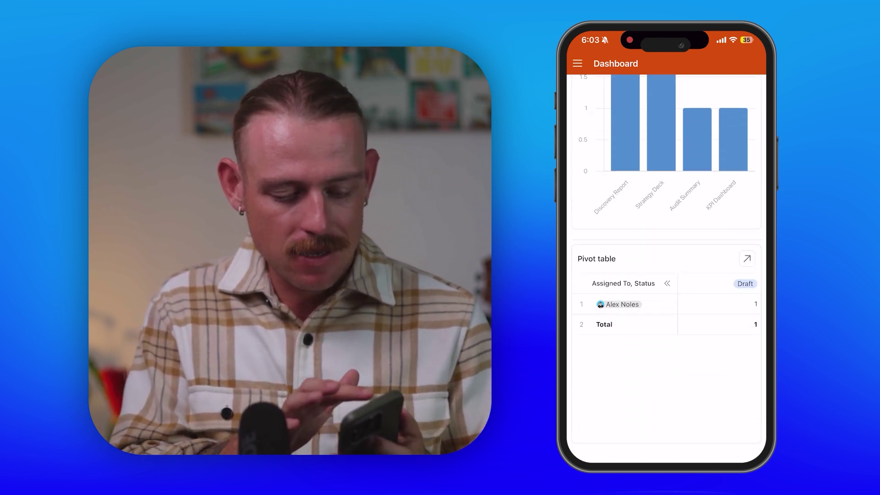
pyautogui.scroll(10, 665, 265)
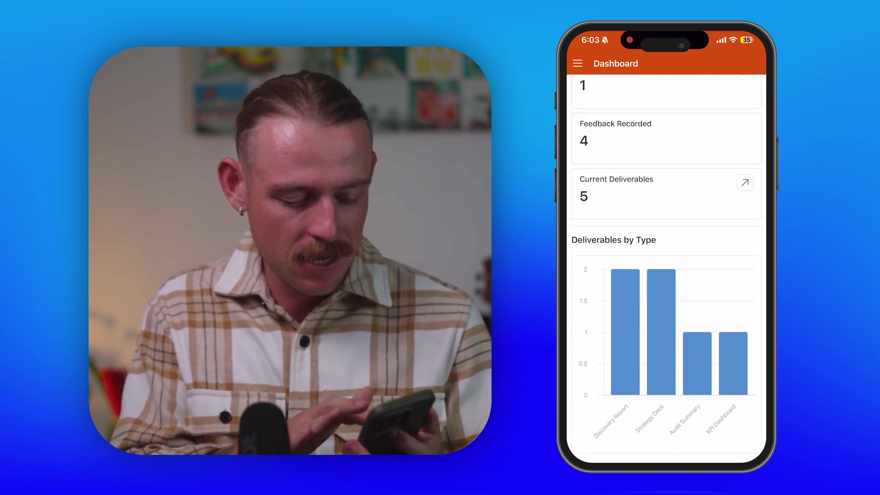